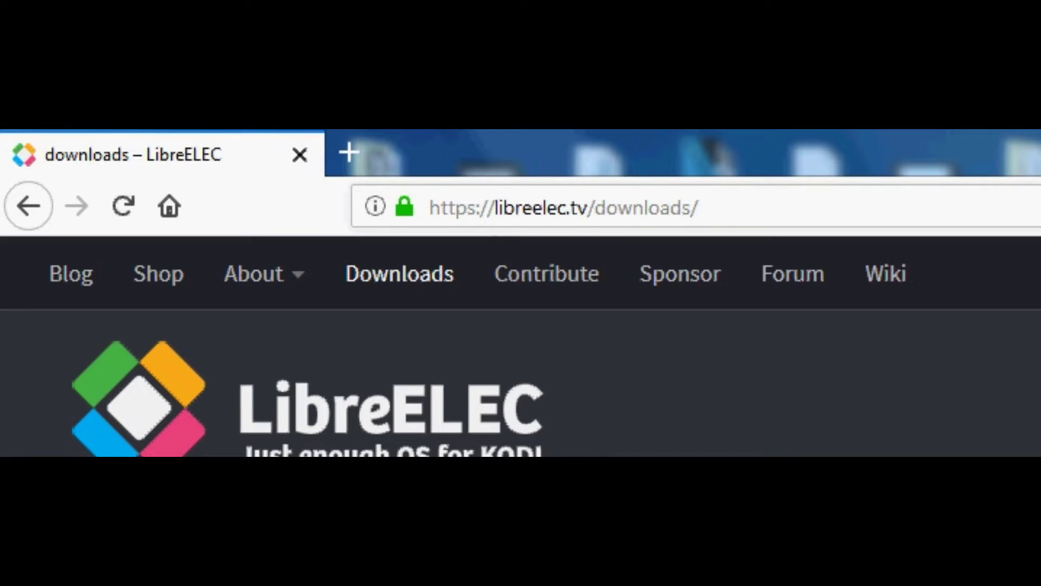
# - On the LibreELEC Downloads page, set the Direct Downloads hardware to Generic Amlogic HTPC
pyautogui.click(369, 279)
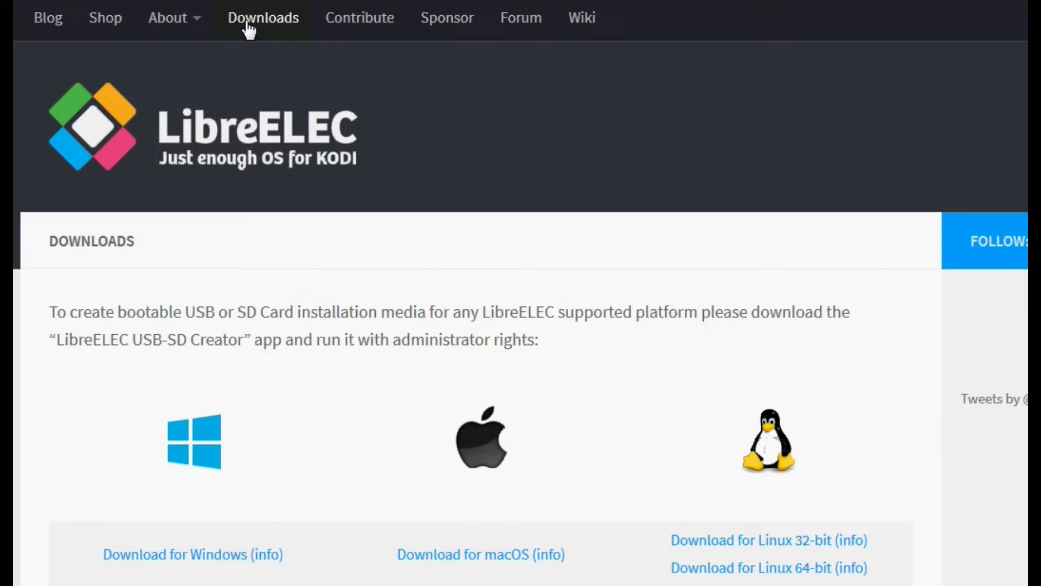
pyautogui.scroll(-20, 870, 275)
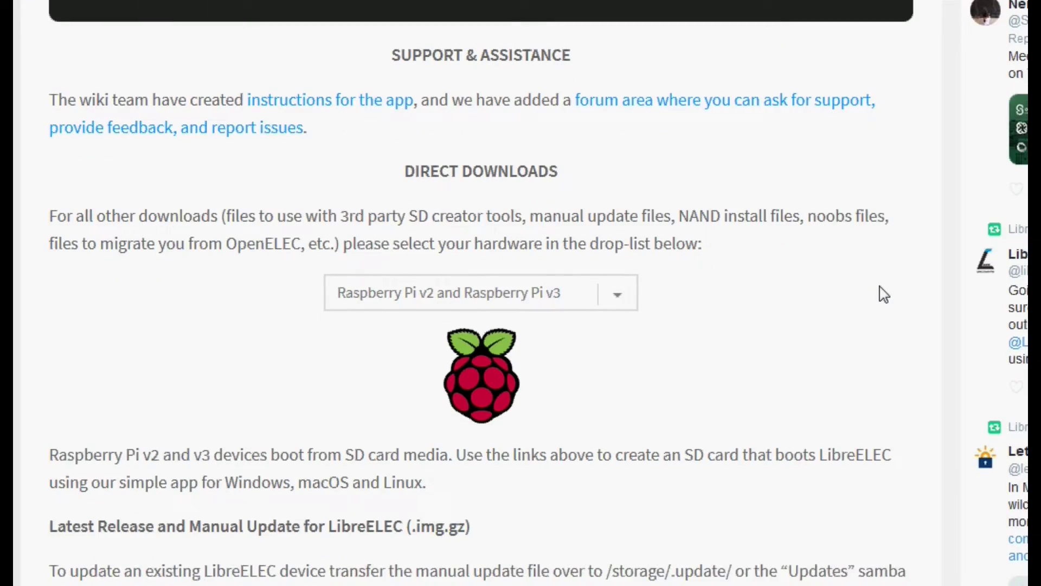
pyautogui.scroll(-5, 890, 301)
pyautogui.scroll(4, 599, 228)
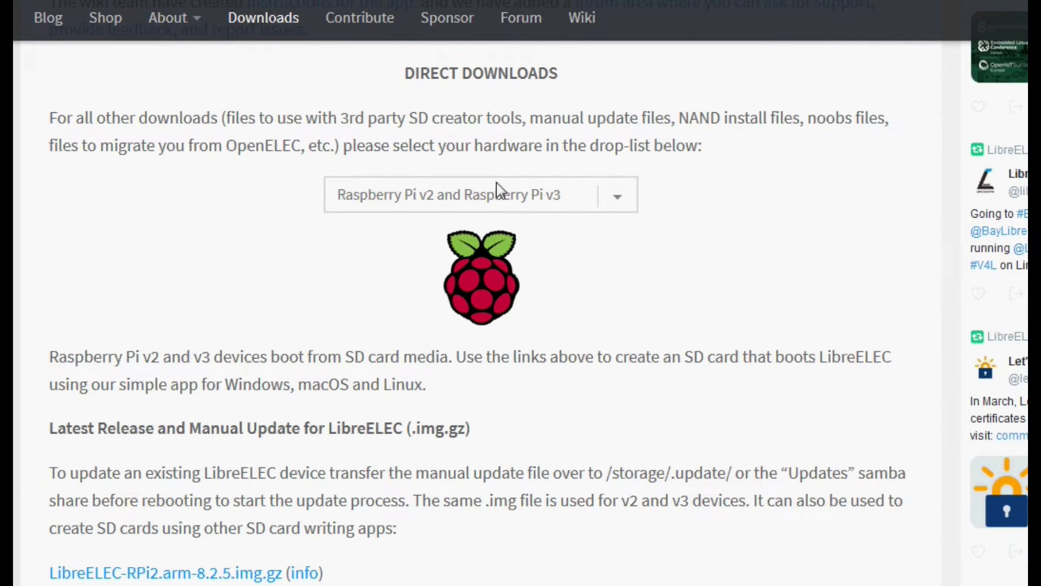
pyautogui.click(617, 198)
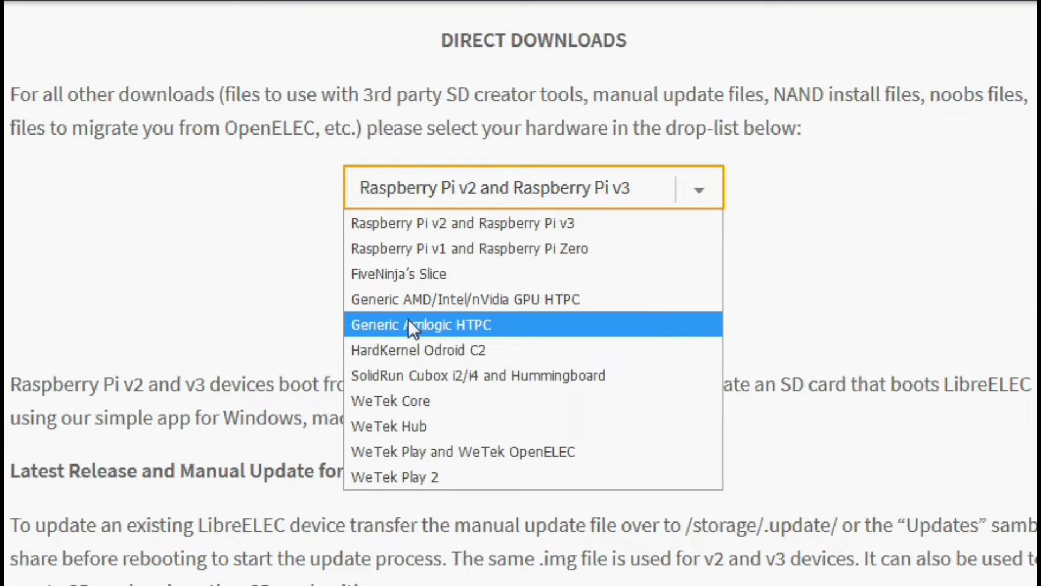
pyautogui.click(473, 324)
pyautogui.scroll(-5, 712, 360)
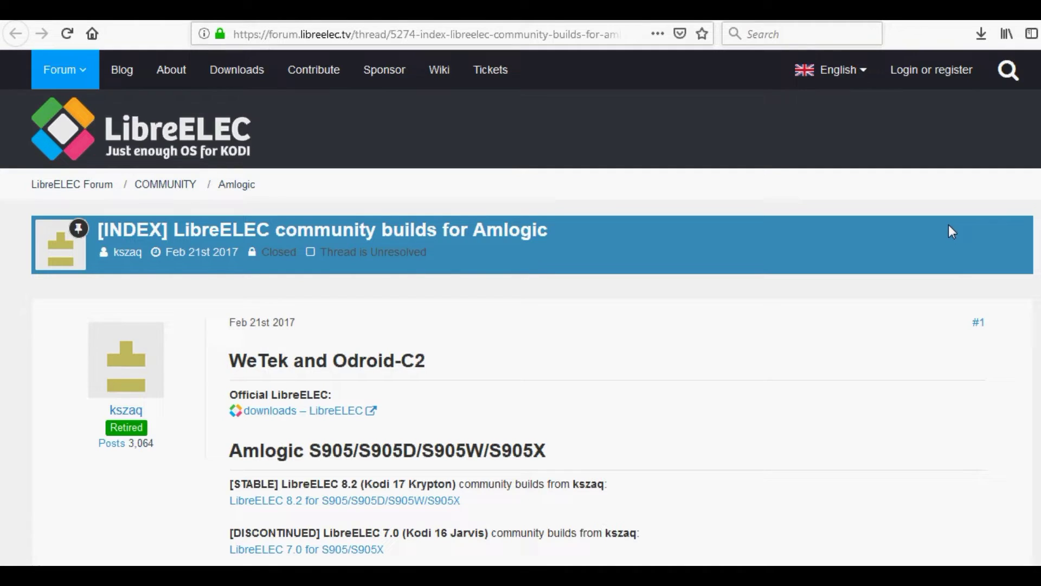
# - Scroll the Amlogic community builds index to the Amlogic 8726MX heading and its builder's name
pyautogui.scroll(-4, 960, 249)
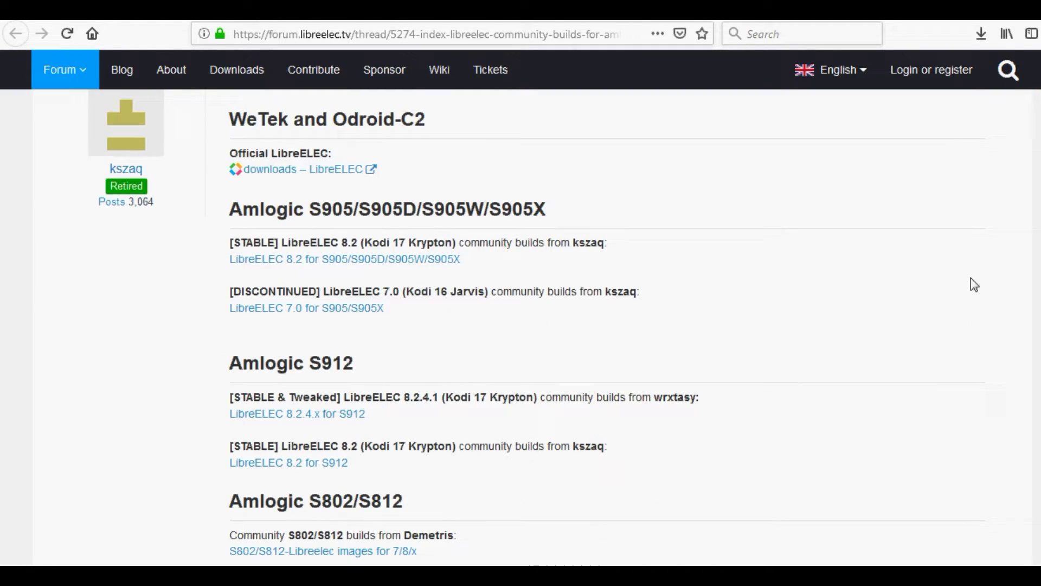
pyautogui.scroll(-1, 723, 281)
pyautogui.scroll(5, 720, 274)
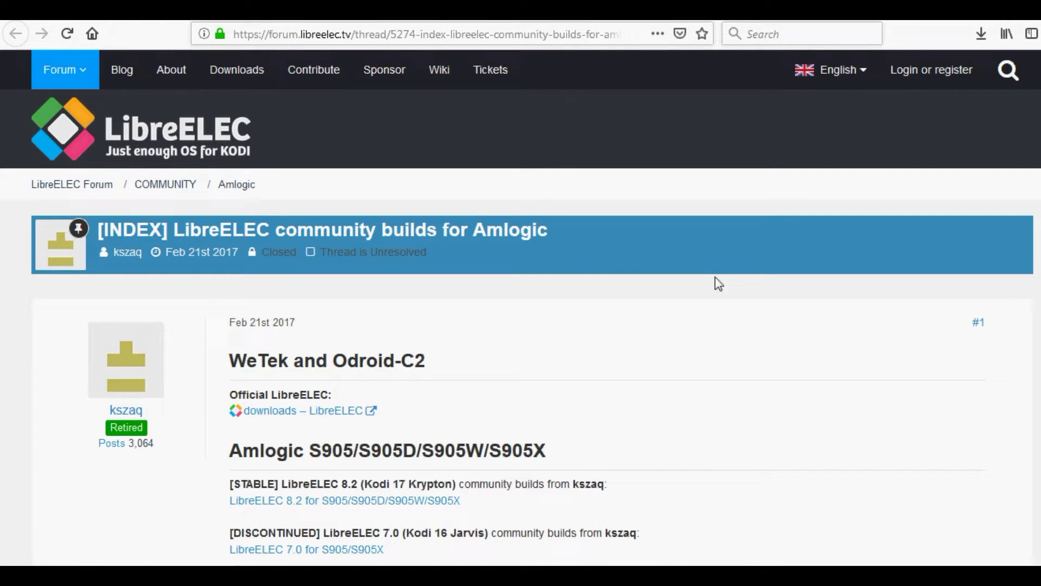
pyautogui.scroll(-15, 720, 280)
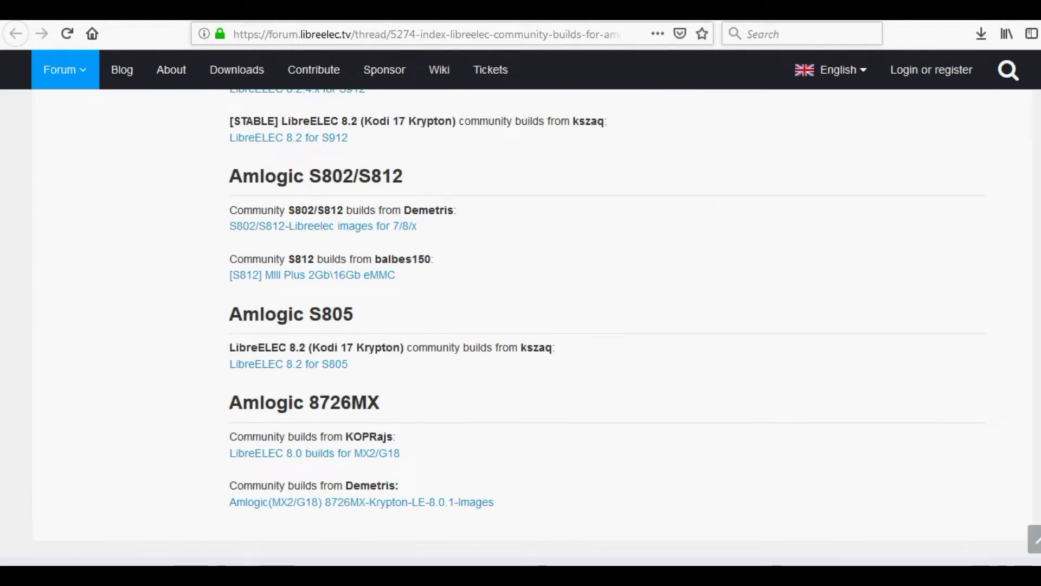
pyautogui.scroll(-4, 521, 326)
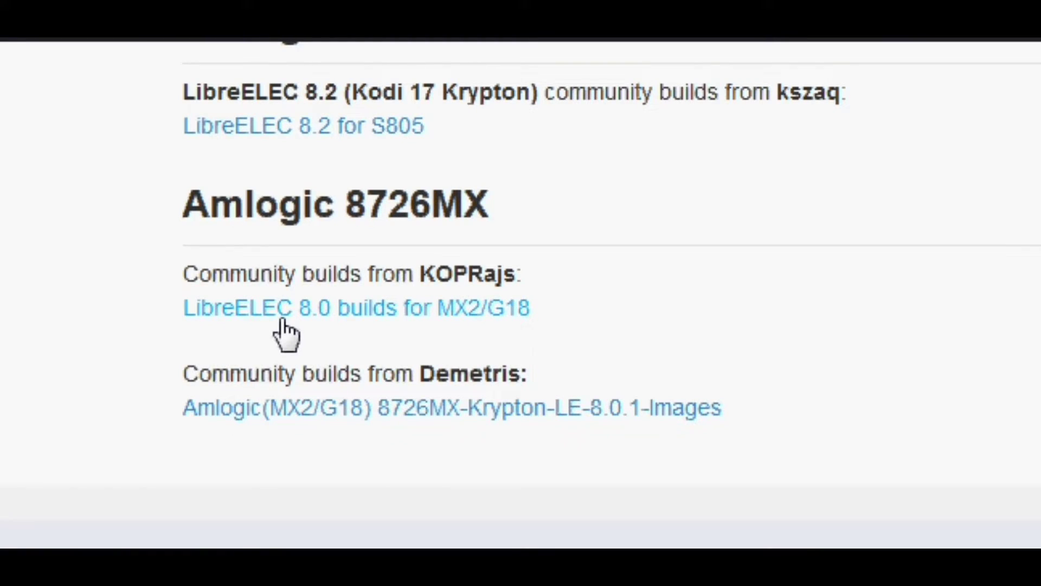
pyautogui.moveTo(184, 214); pyautogui.dragTo(492, 217)
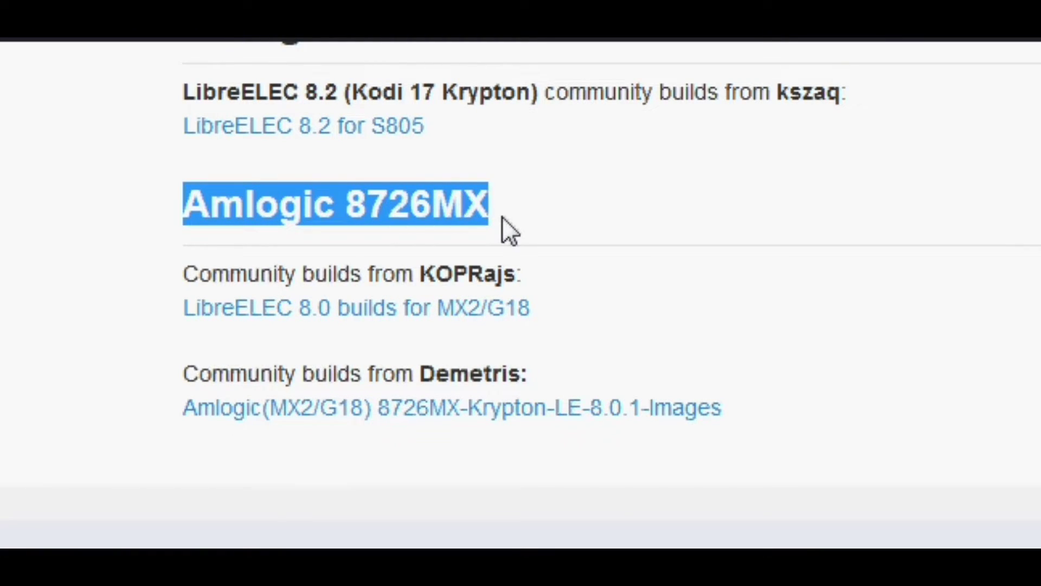
pyautogui.moveTo(184, 33); pyautogui.dragTo(164, 245)
pyautogui.click(563, 300)
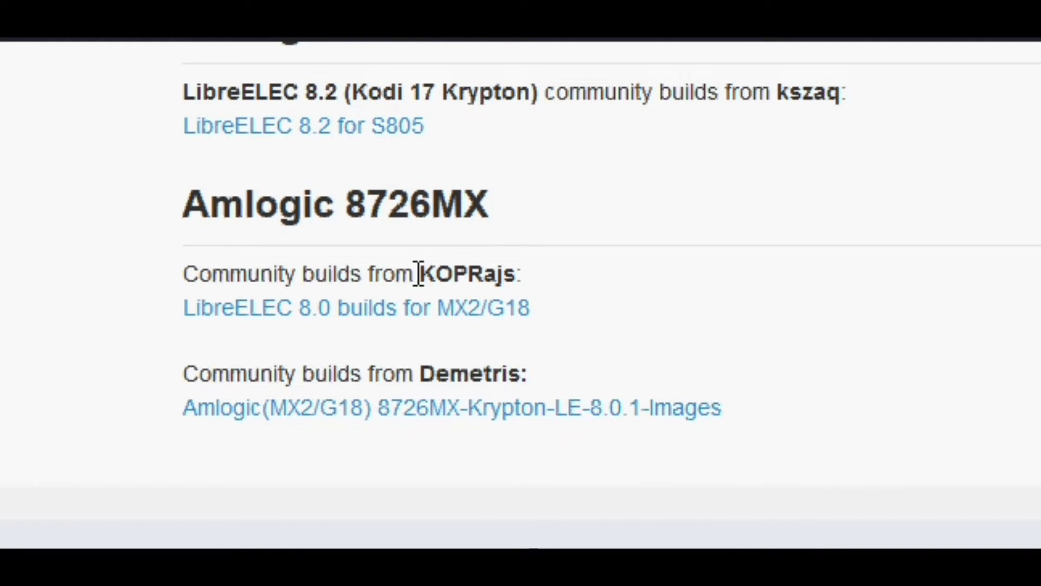
pyautogui.moveTo(419, 273); pyautogui.dragTo(517, 274)
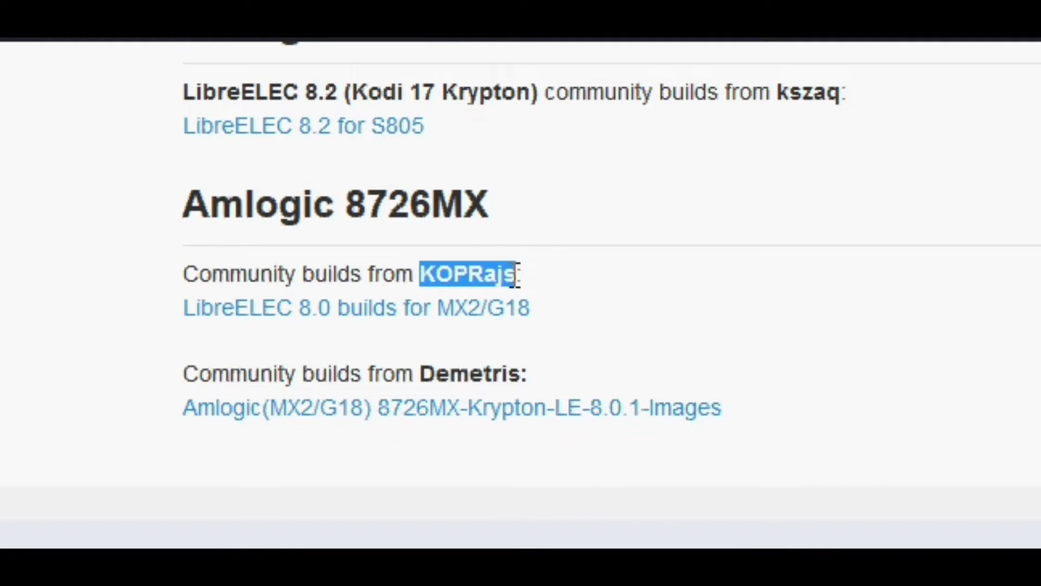
# - Open the 'LibreELEC 8.0 builds for MX2/G18' thread and scroll down to its Storage heading
pyautogui.click(348, 316)
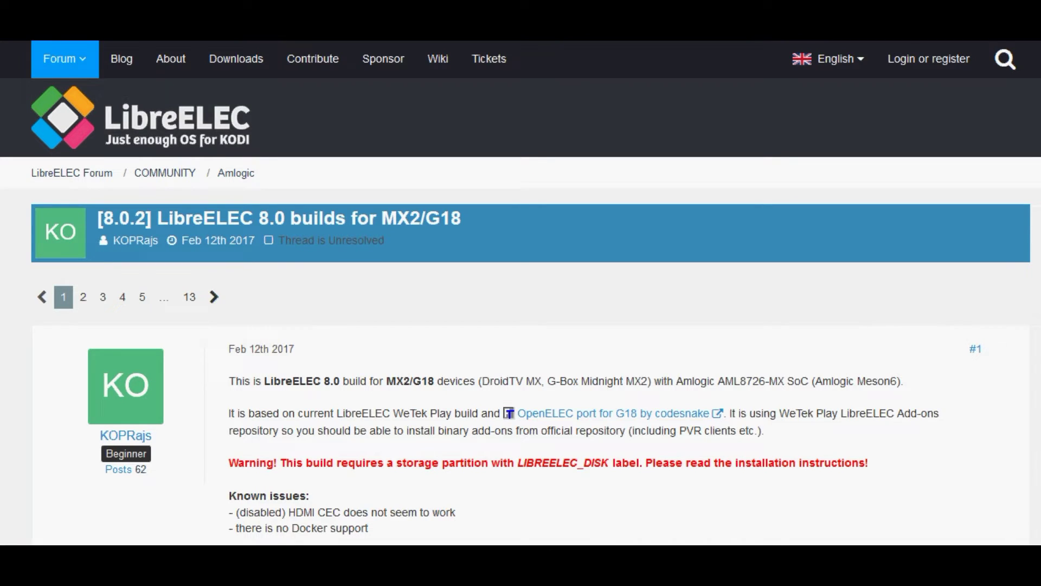
pyautogui.scroll(-6, 635, 418)
pyautogui.scroll(-4, 631, 410)
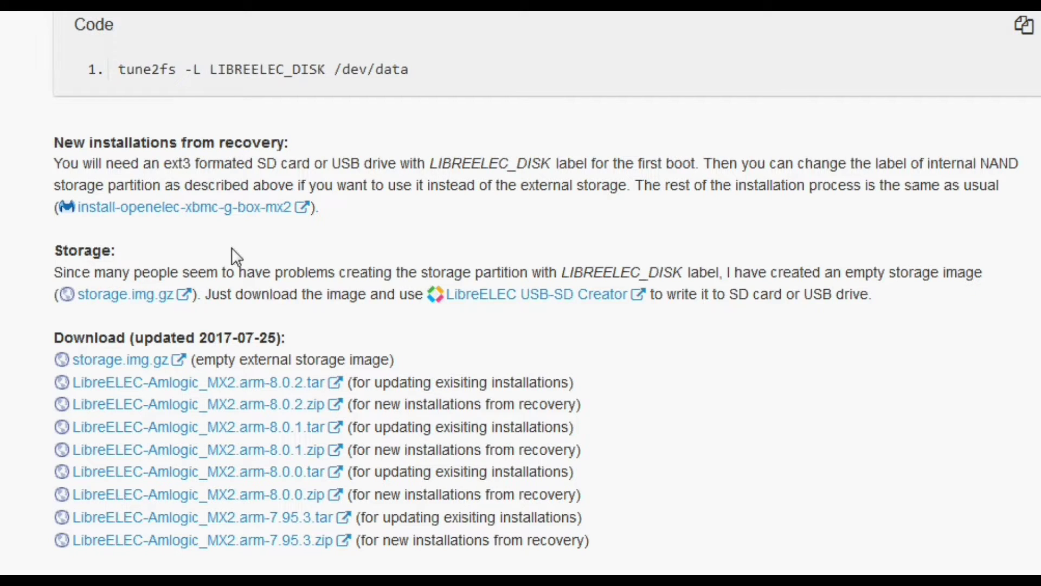
pyautogui.scroll(-2, 232, 256)
pyautogui.moveTo(60, 157); pyautogui.dragTo(216, 140)
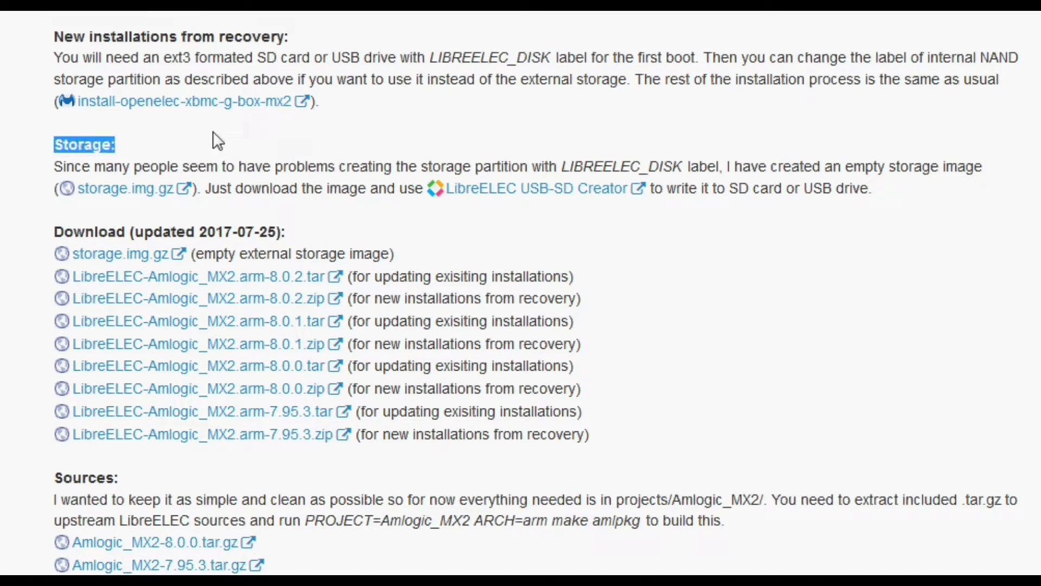
pyautogui.click(216, 140)
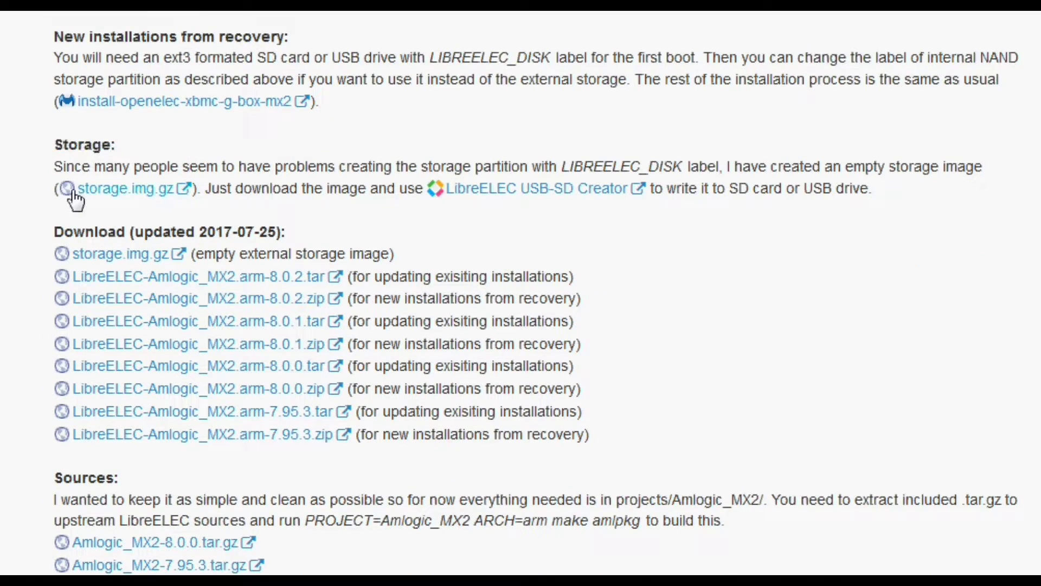
pyautogui.click(147, 189)
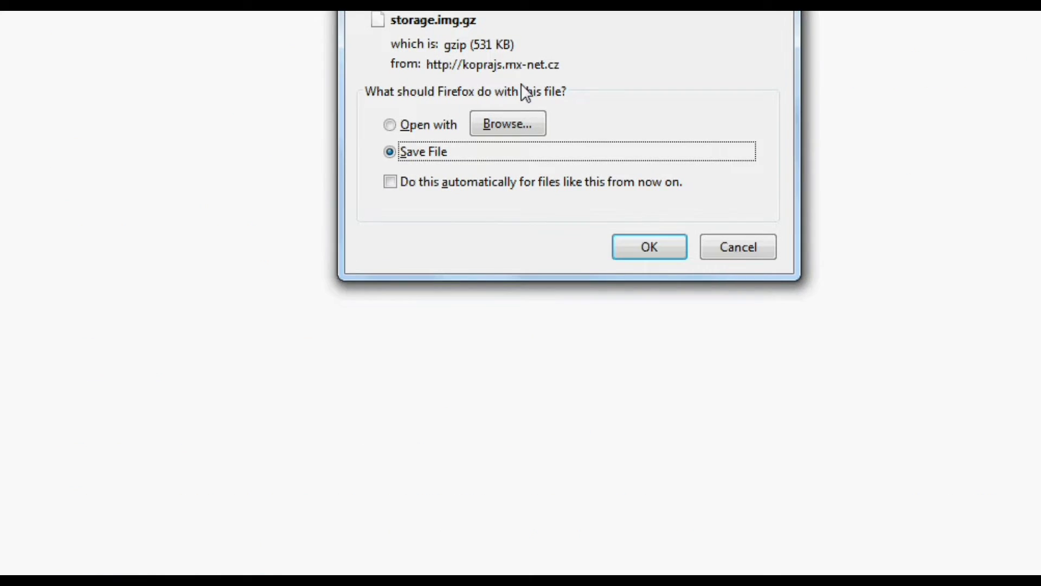
pyautogui.click(727, 243)
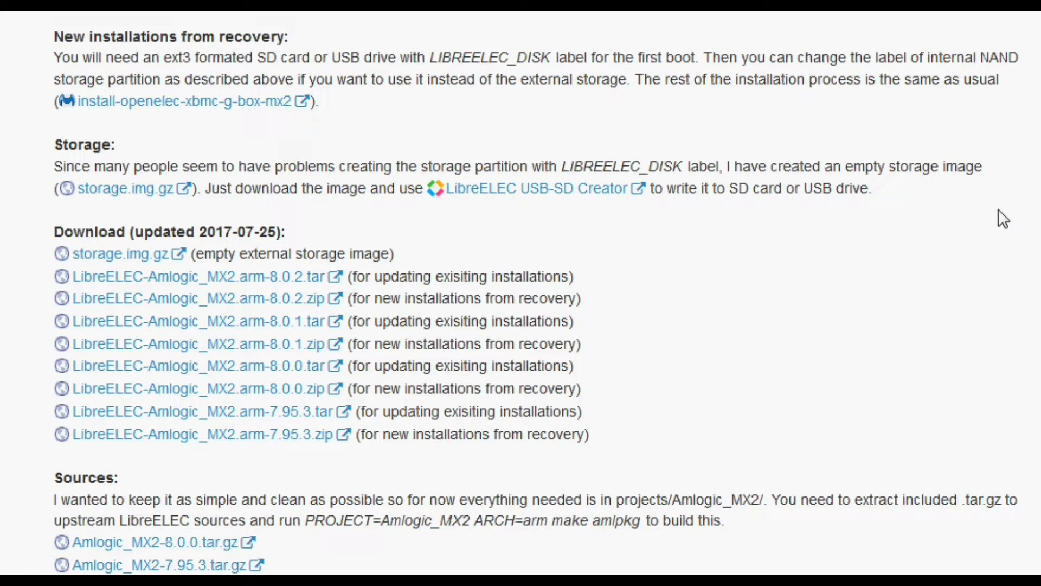
pyautogui.scroll(-3, 709, 286)
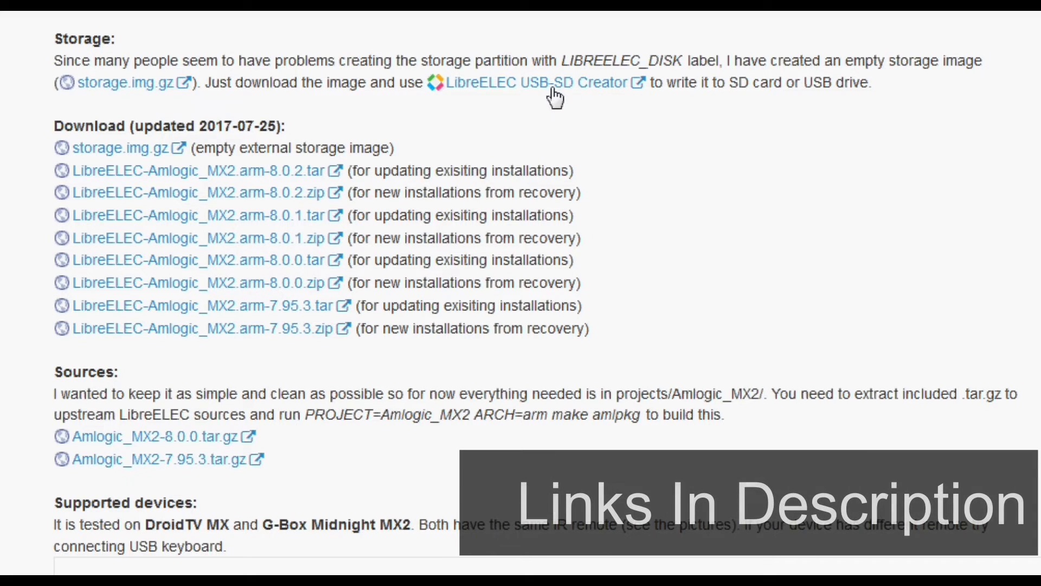
# - Start the LibreELEC-Amlogic_MX2.arm-8.0.2.zip download, then cancel the download prompt
pyautogui.scroll(-1, 642, 179)
pyautogui.scroll(-2, 642, 179)
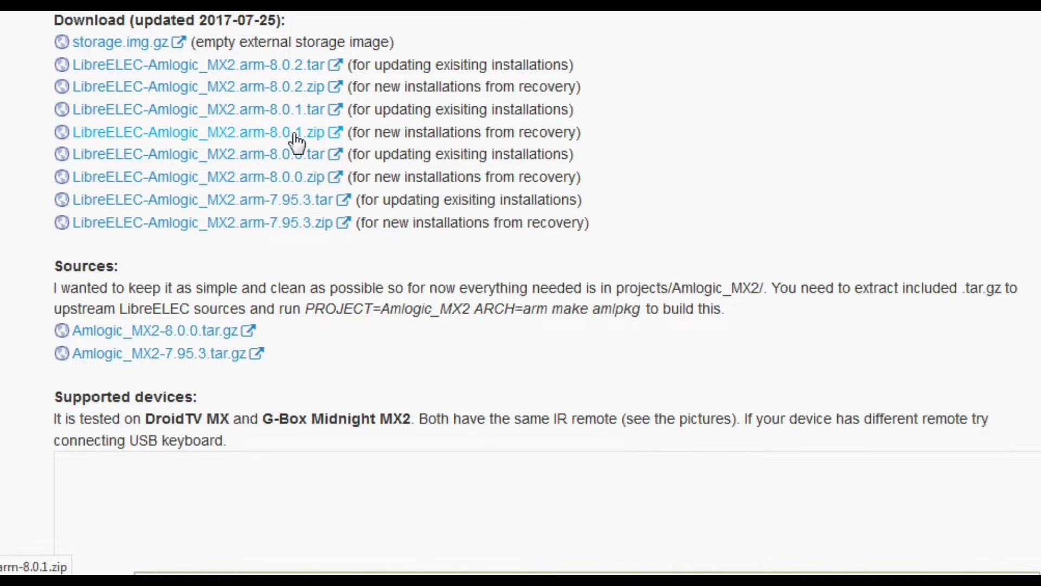
pyautogui.click(299, 98)
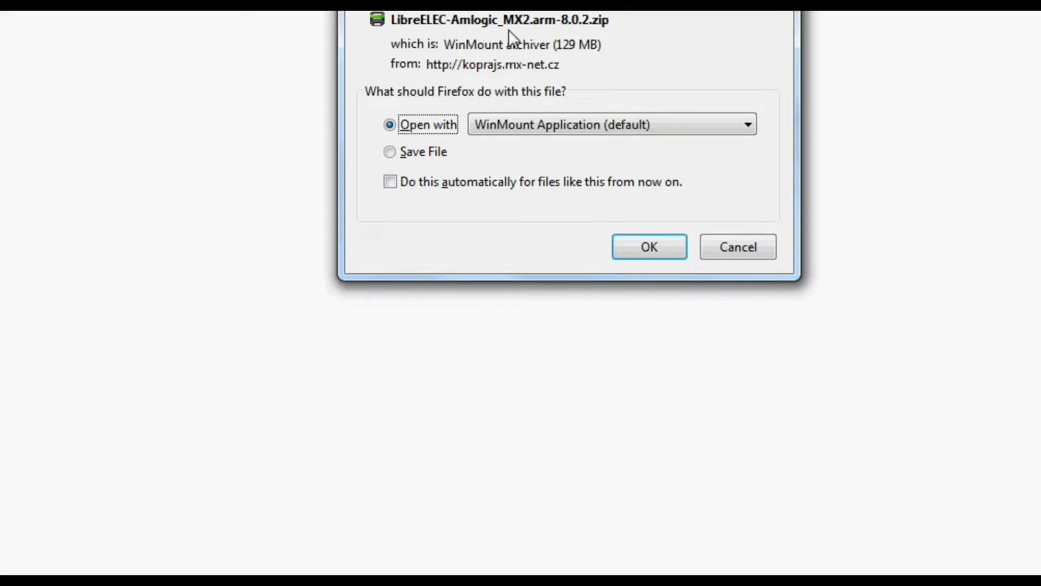
pyautogui.click(727, 255)
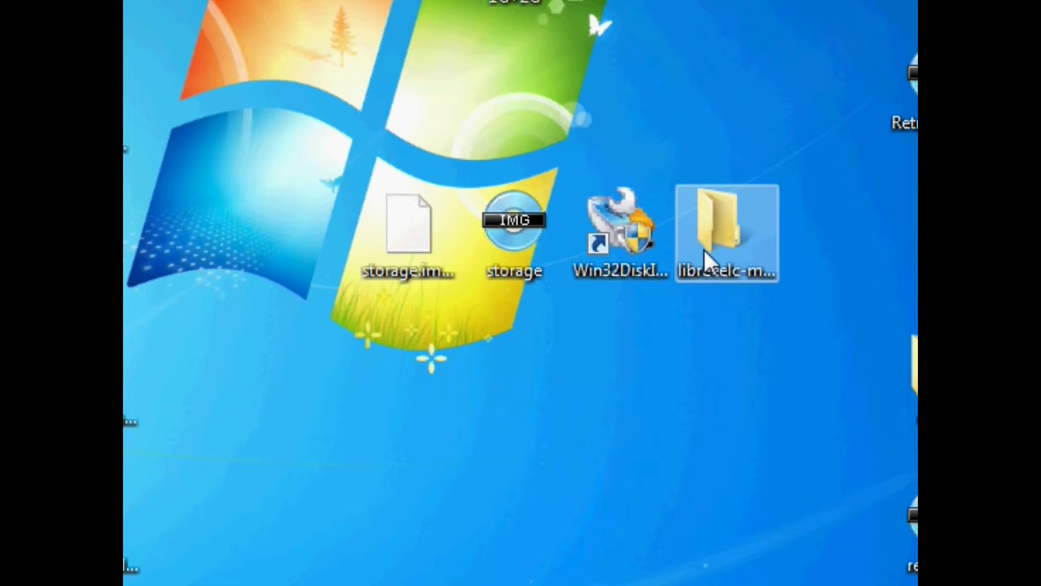
# - In the libreelec-mx-box folder, extract LibreELEC-Amlogic_MX2.arm-8.0.2 in place with 7-Zip Extract Here
pyautogui.doubleClick(728, 217)
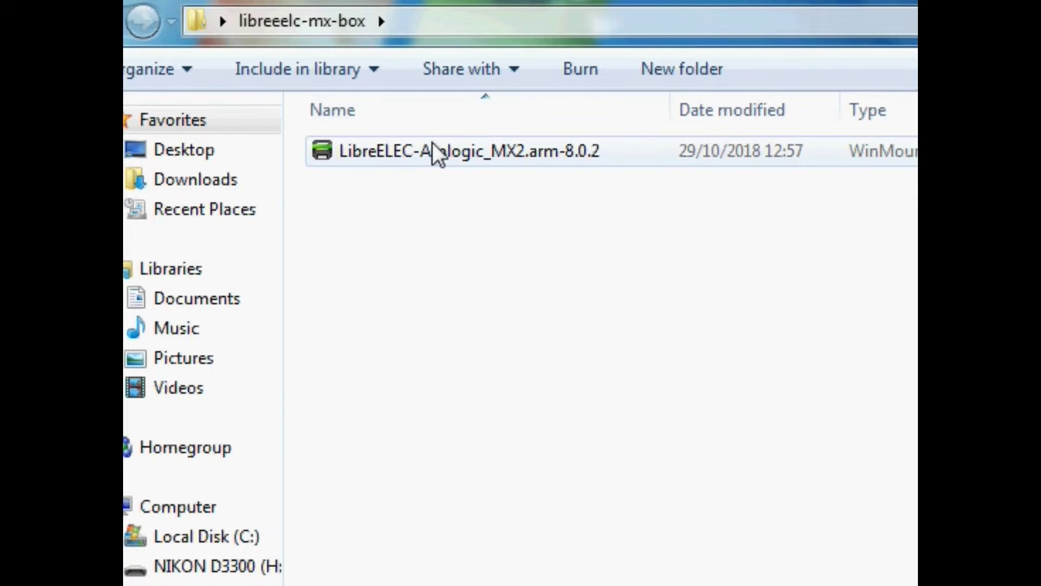
pyautogui.click(433, 148)
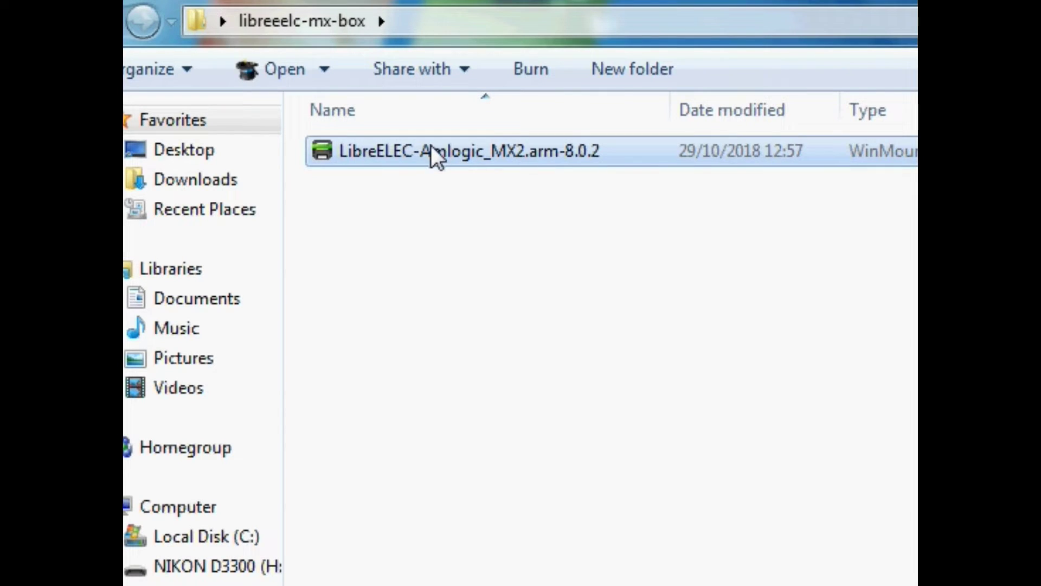
pyautogui.rightClick(432, 149)
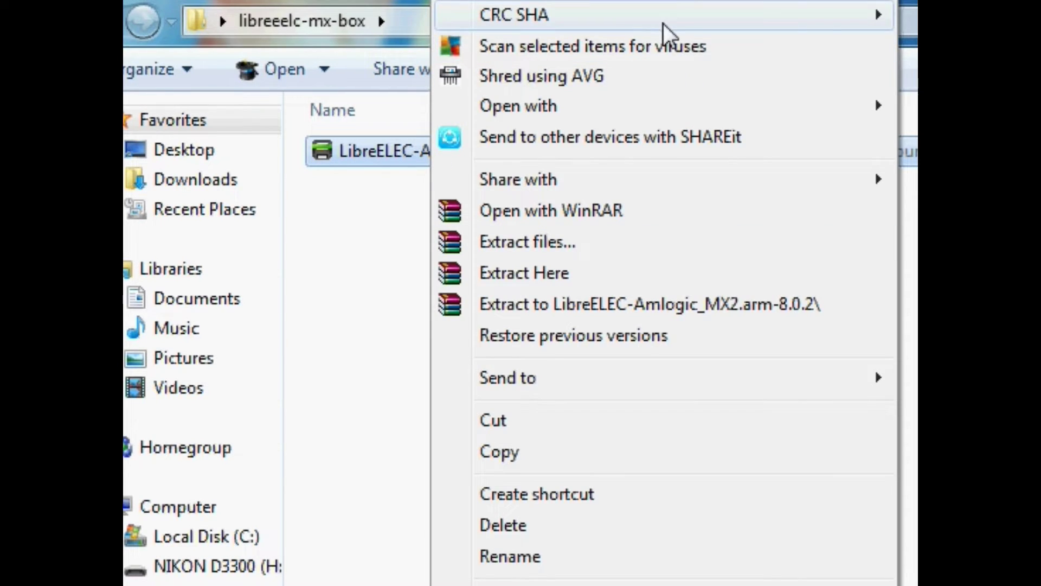
pyautogui.moveTo(667, 2)
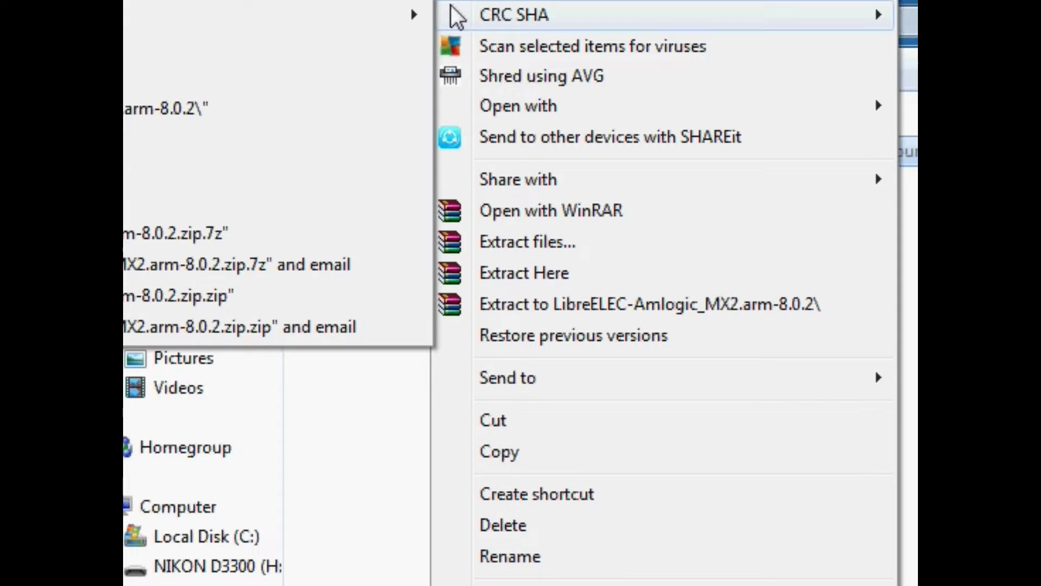
pyautogui.click(135, 77)
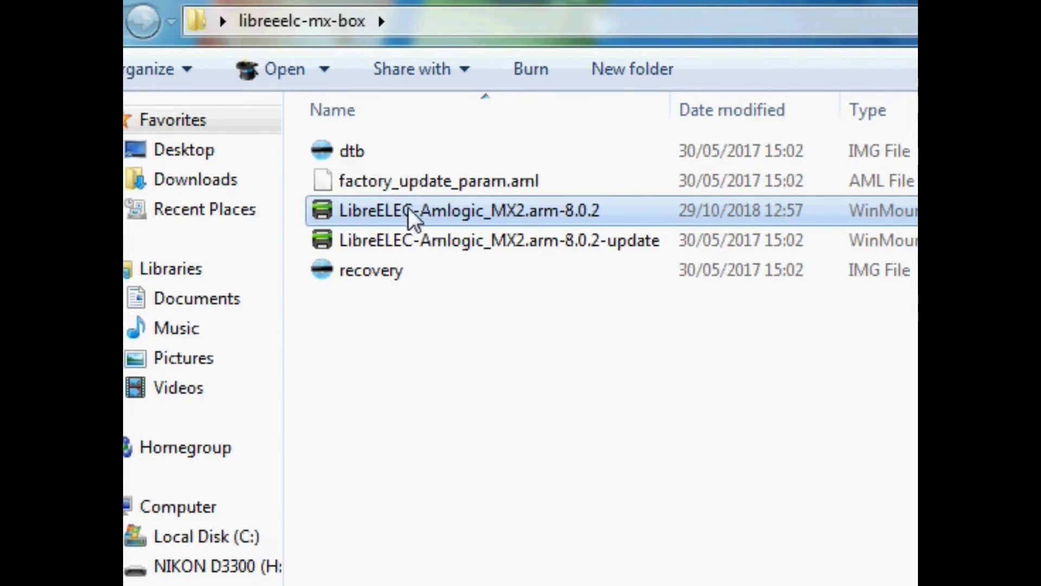
# - Select all five extracted files together to review them
pyautogui.click(506, 379)
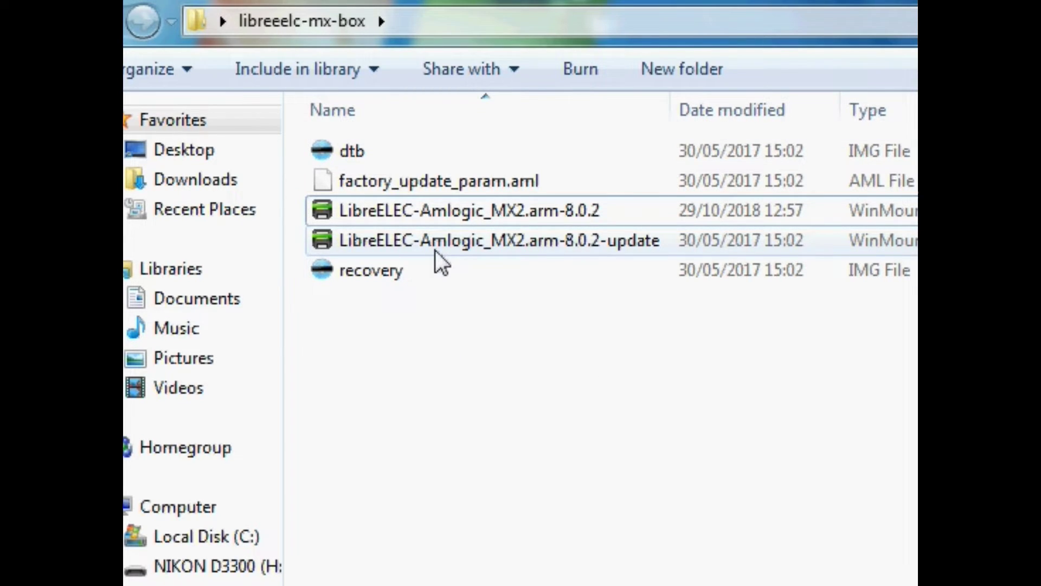
pyautogui.moveTo(437, 247)
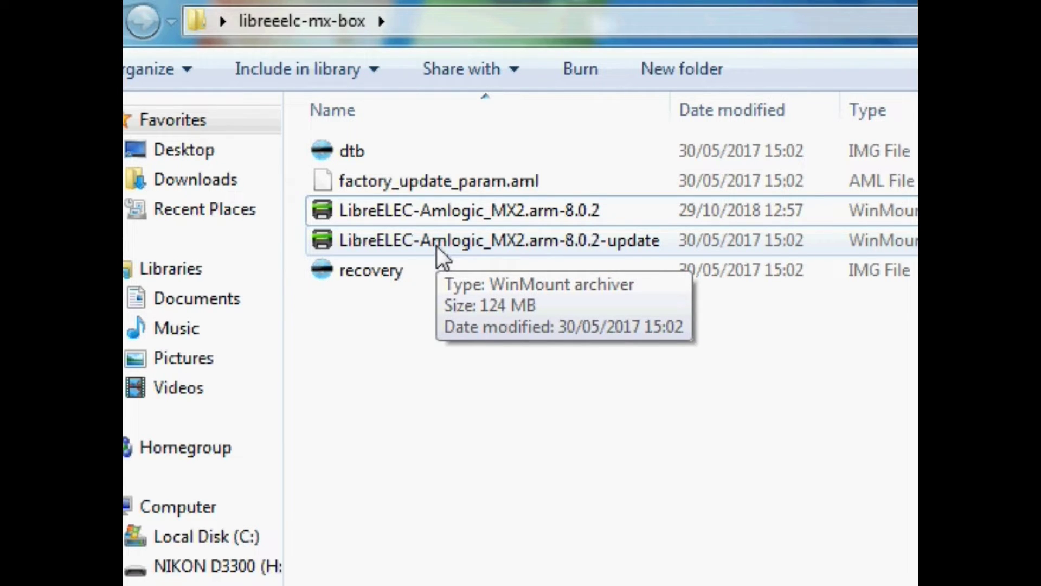
pyautogui.moveTo(424, 340); pyautogui.dragTo(354, 142)
pyautogui.rightClick(353, 142)
pyautogui.click(338, 420)
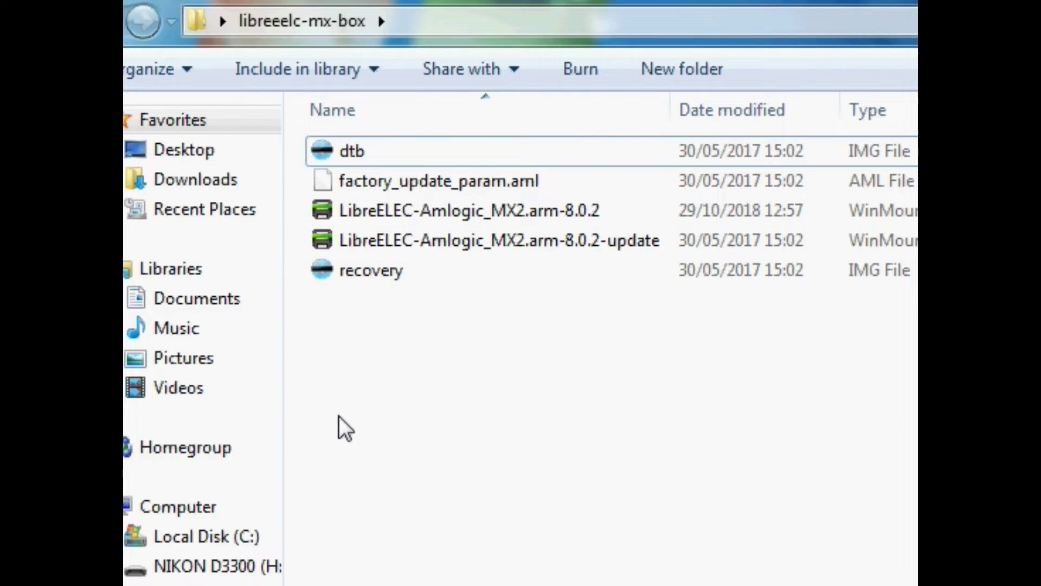
# - Pick out recovery, the 8.0.2-update archive, factory_update_param.aml and dtb one by one
pyautogui.click(525, 217)
pyautogui.moveTo(444, 212)
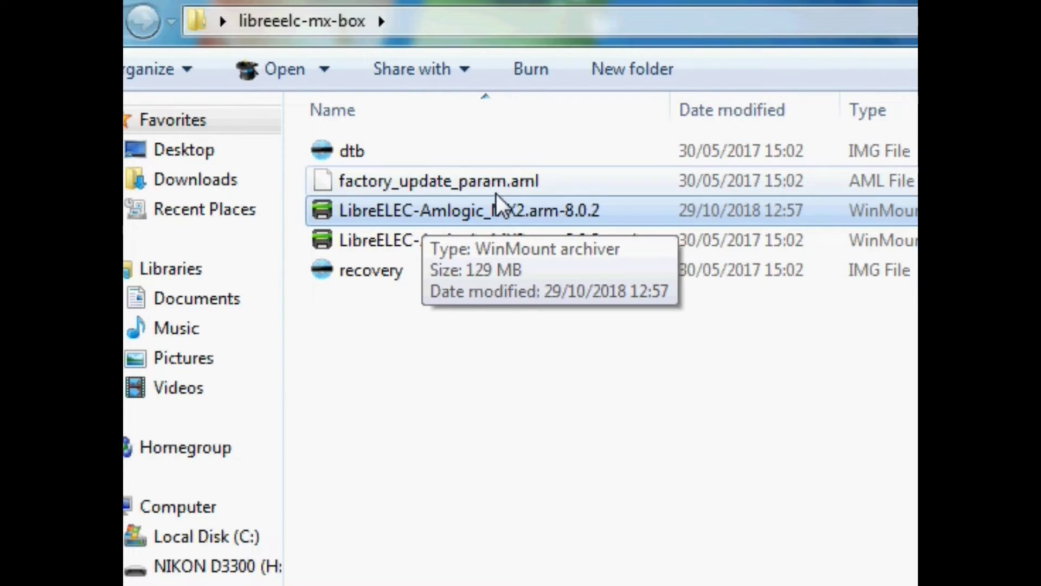
pyautogui.click(405, 333)
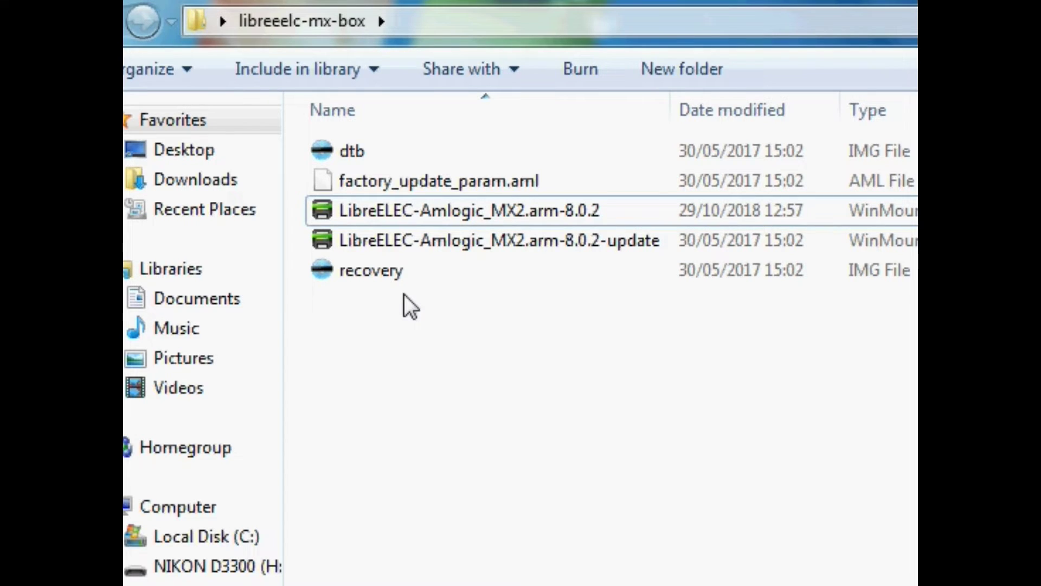
pyautogui.click(398, 275)
pyautogui.keyDown('ctrl'); pyautogui.click(408, 243); pyautogui.keyUp('ctrl')
pyautogui.keyDown('ctrl'); pyautogui.click(409, 183); pyautogui.keyUp('ctrl')
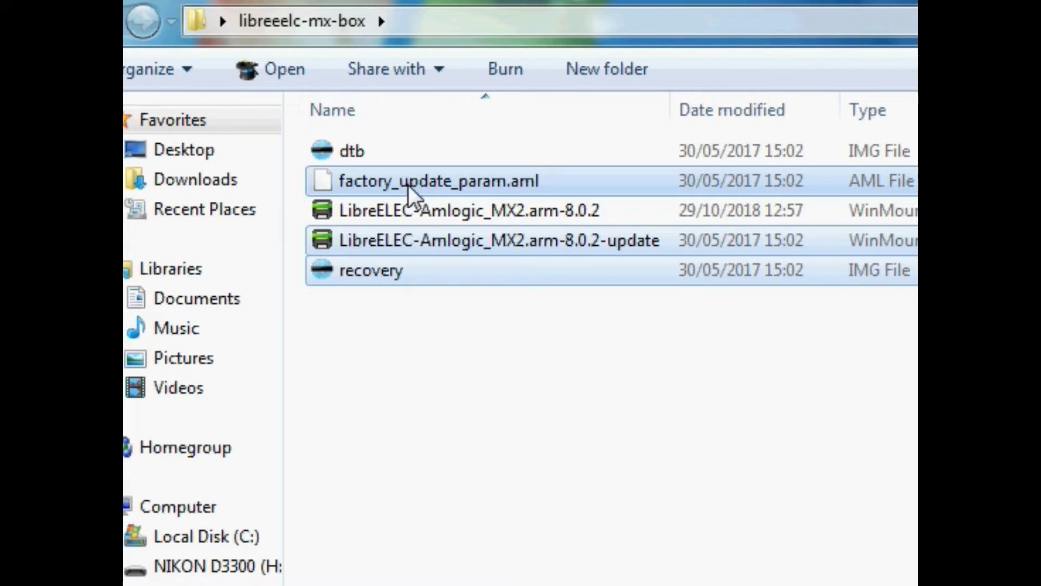
pyautogui.keyDown('ctrl'); pyautogui.click(402, 151); pyautogui.keyUp('ctrl')
pyautogui.click(580, 504)
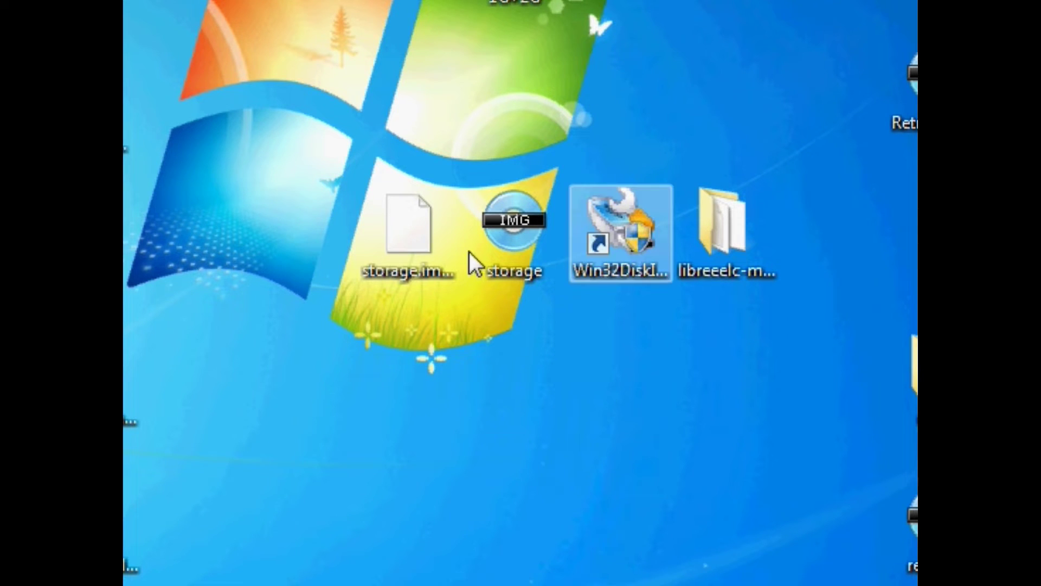
# - Check storage.img.gz on the desktop, then launch the Win32DiskImager shortcut
pyautogui.click(421, 253)
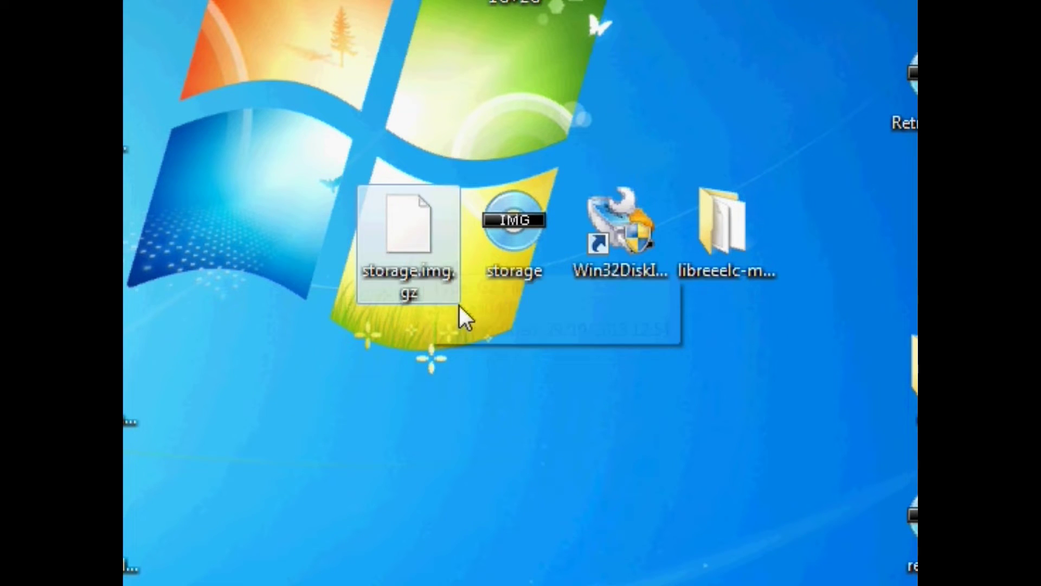
pyautogui.rightClick(426, 239)
pyautogui.click(373, 382)
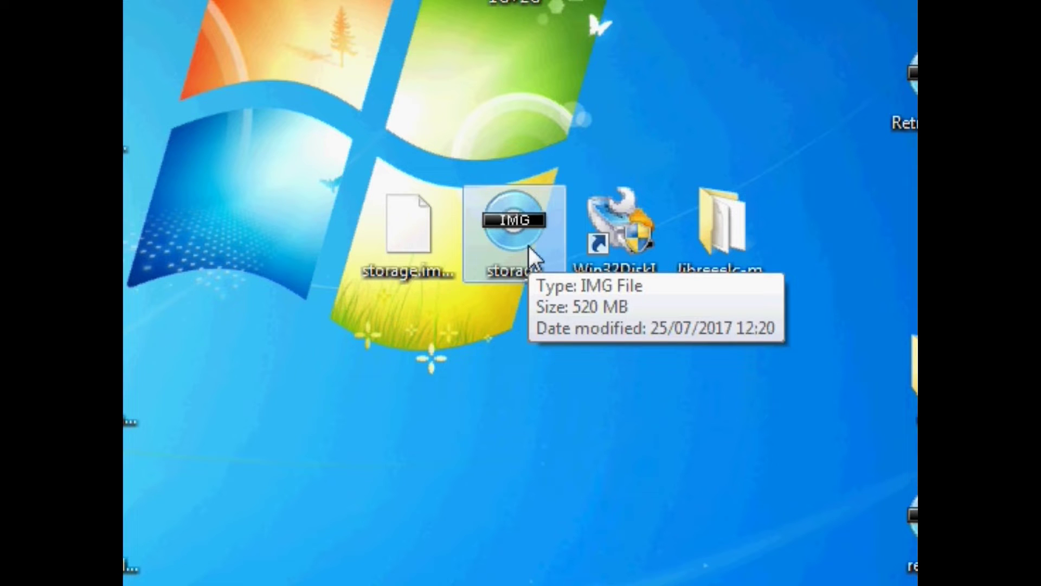
pyautogui.click(635, 234)
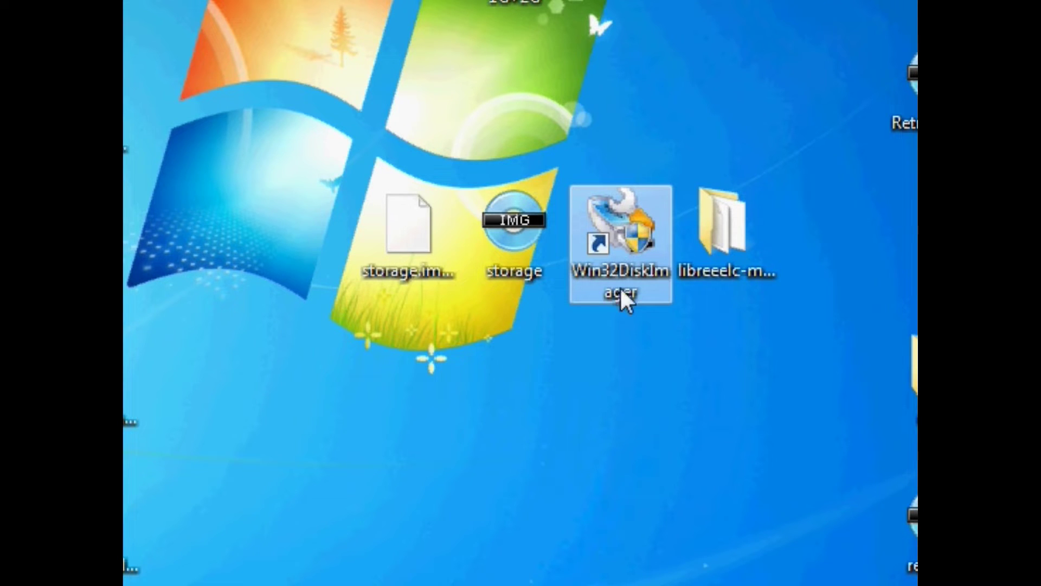
pyautogui.doubleClick(621, 246)
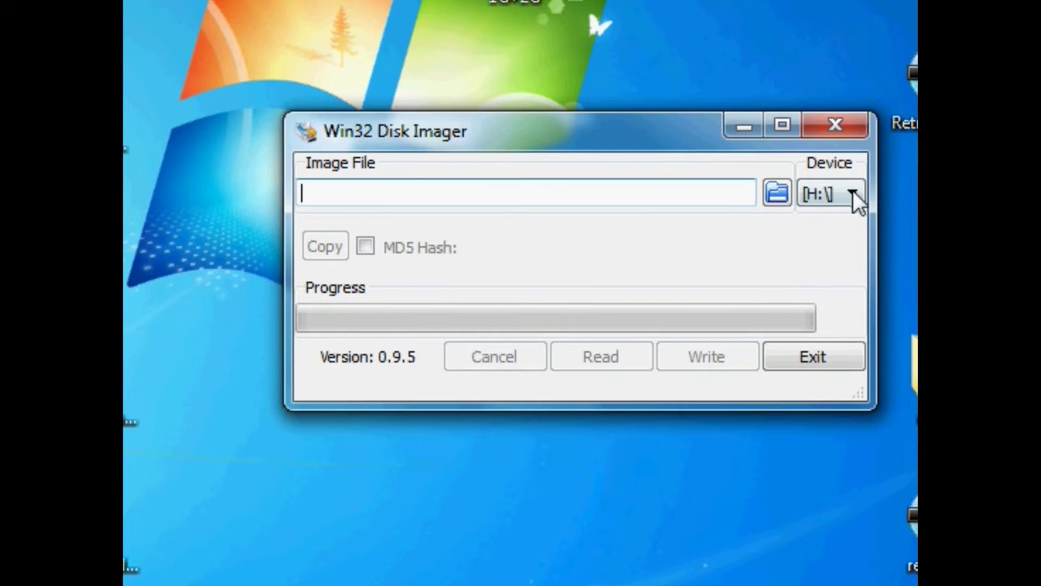
# - Keep H:\ as the target device, load storage.img as the image file, and start writing
pyautogui.click(852, 194)
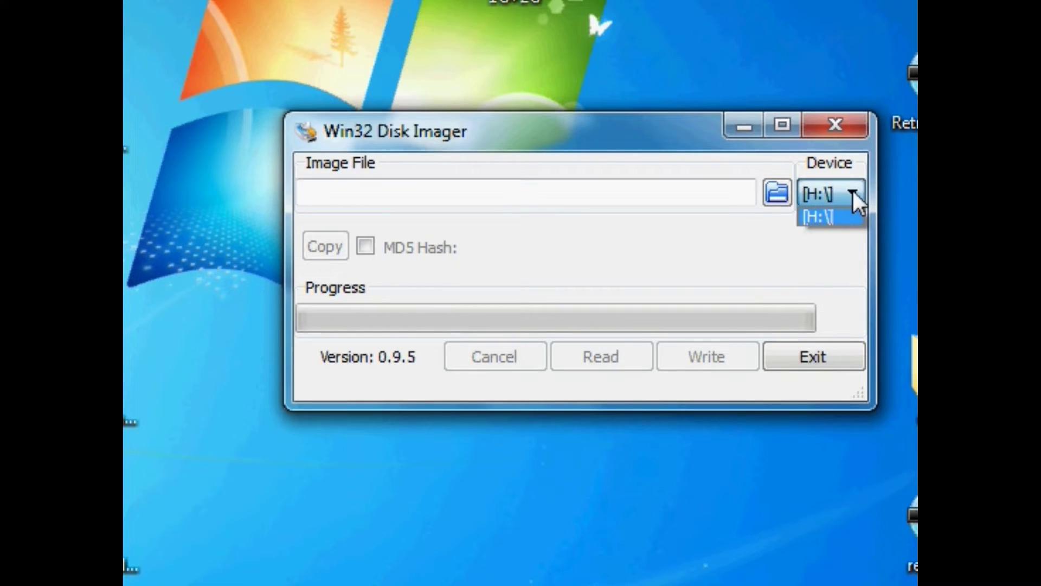
pyautogui.click(831, 217)
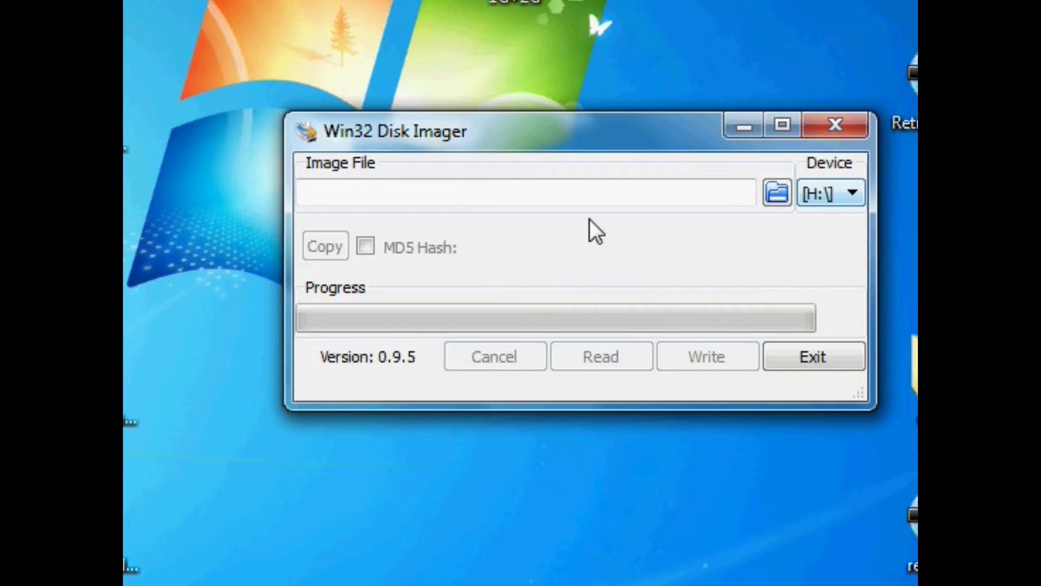
pyautogui.click(769, 194)
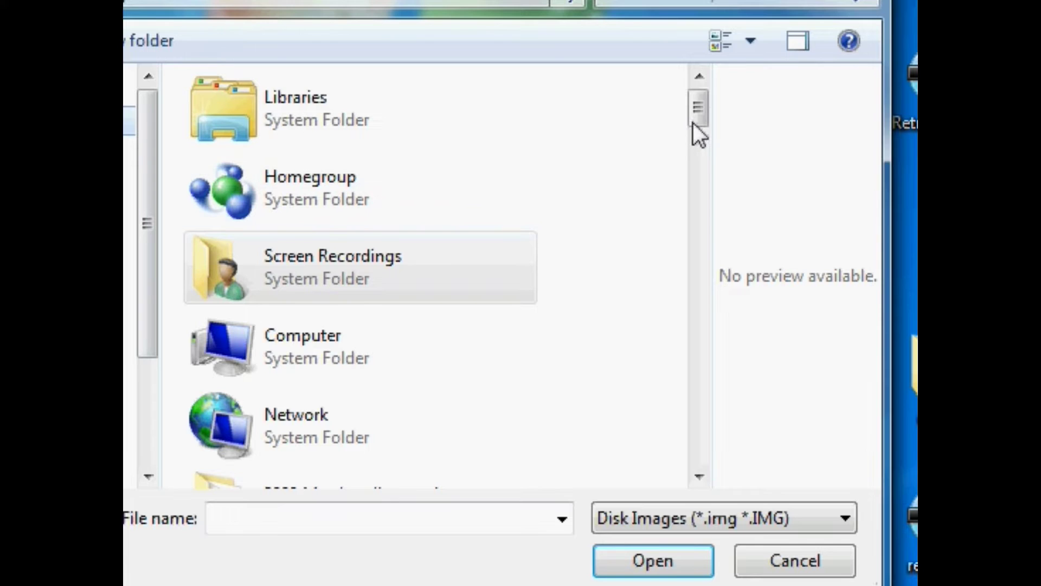
pyautogui.moveTo(694, 127); pyautogui.dragTo(725, 456)
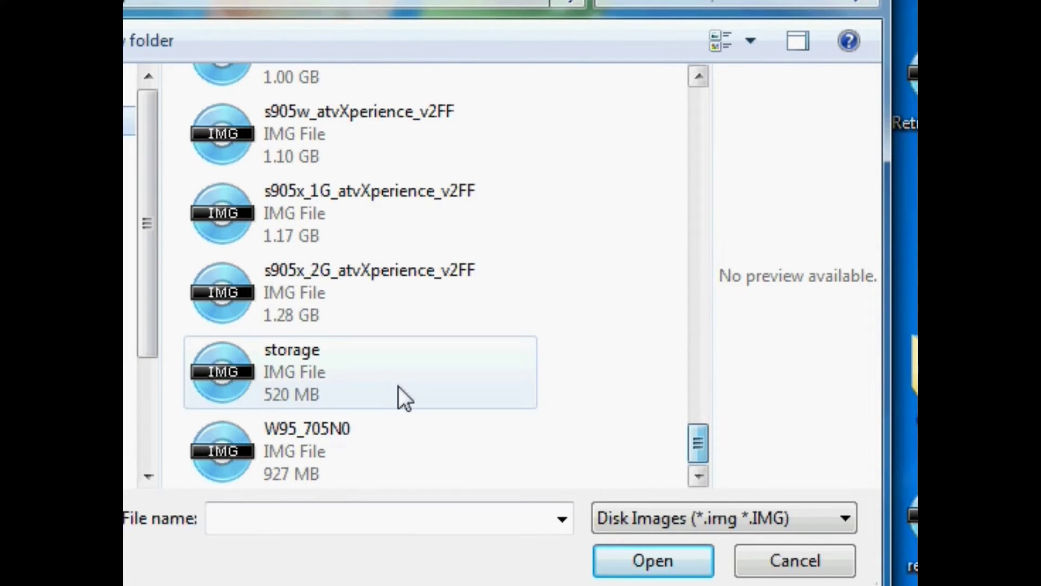
pyautogui.click(290, 385)
pyautogui.click(624, 558)
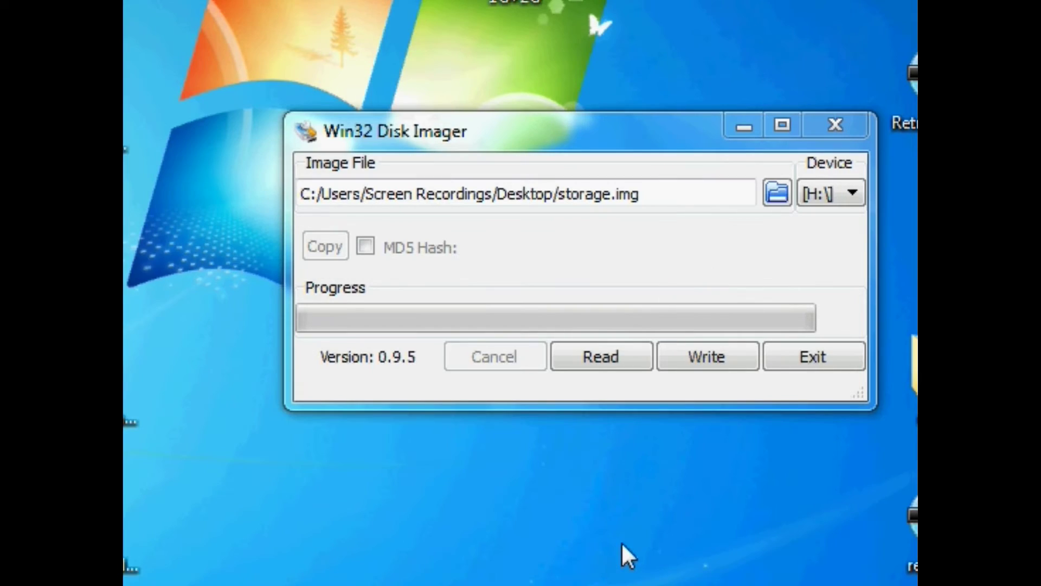
pyautogui.click(694, 360)
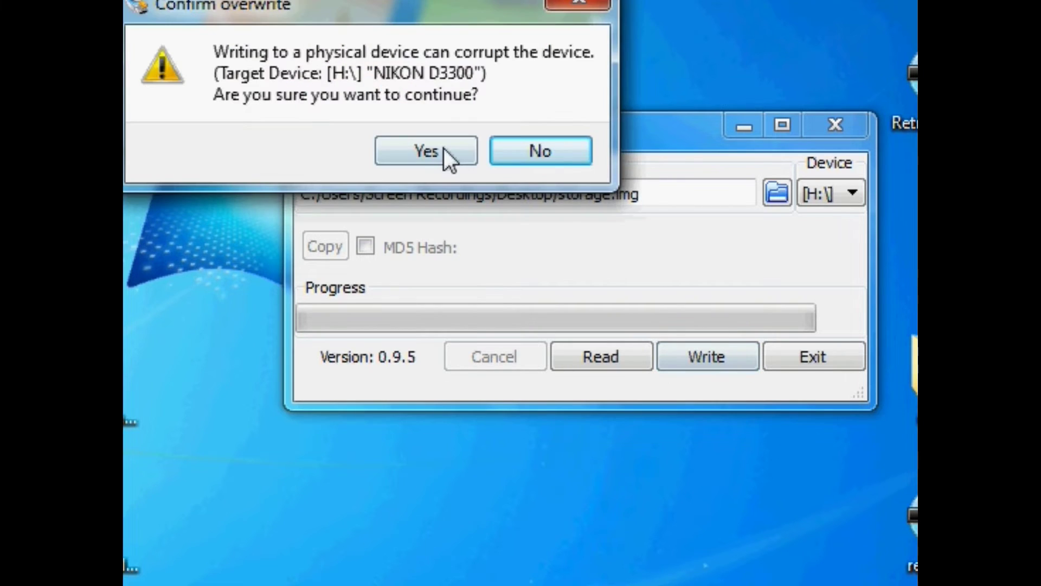
# - Confirm overwriting drive H:\ so storage.img begins writing
pyautogui.click(444, 148)
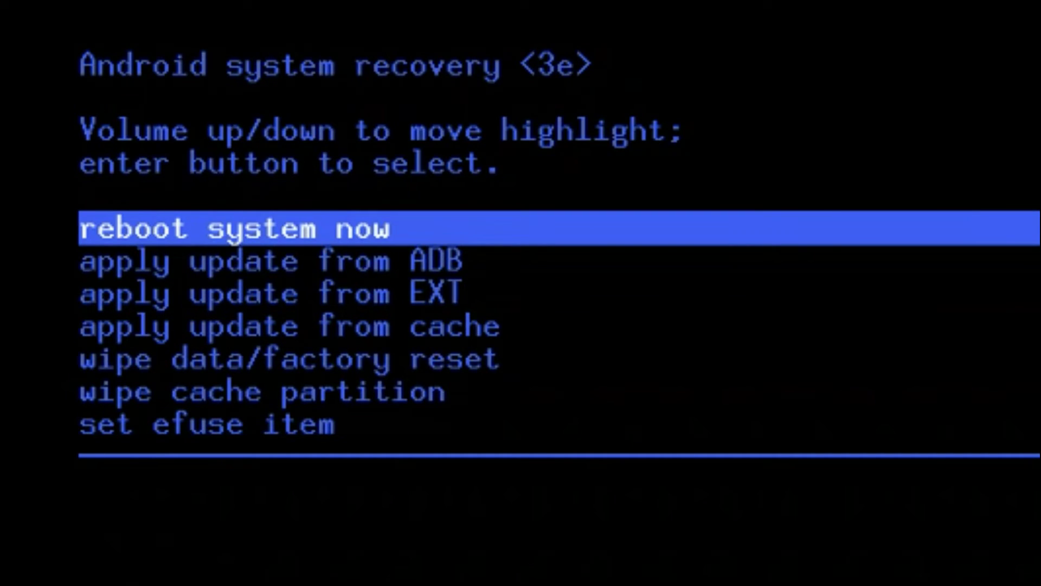
# - In recovery, choose apply update from external storage, then the USB disk
pyautogui.press('Down')
pyautogui.press('Down')
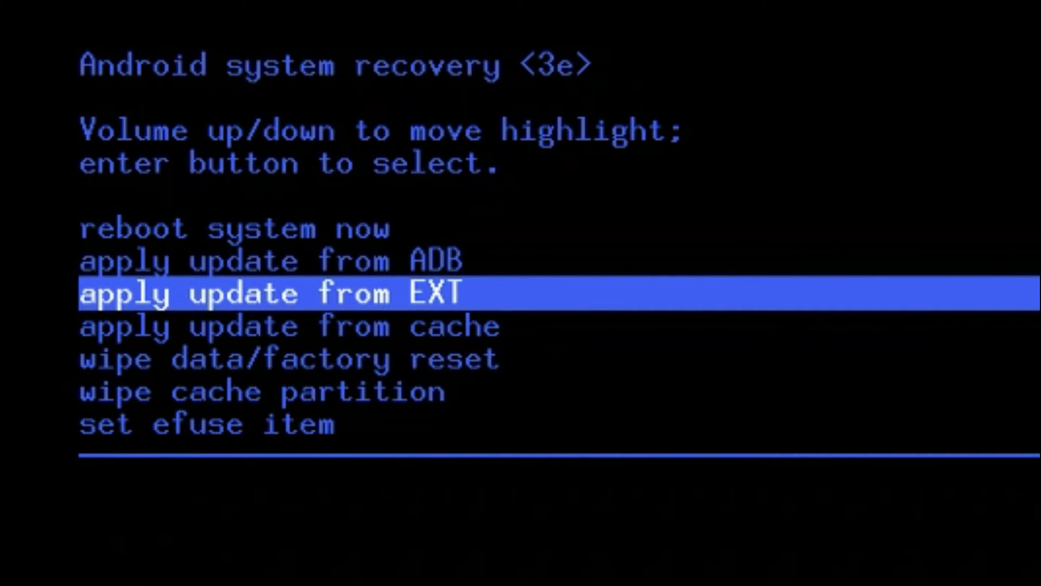
pyautogui.press('Return')
pyautogui.press('Down')
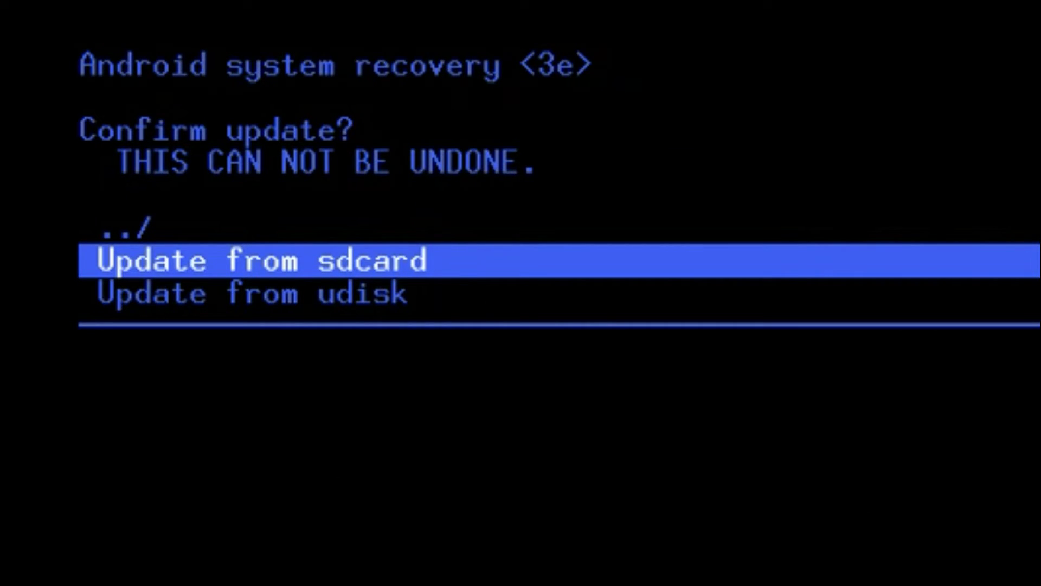
pyautogui.press('Down')
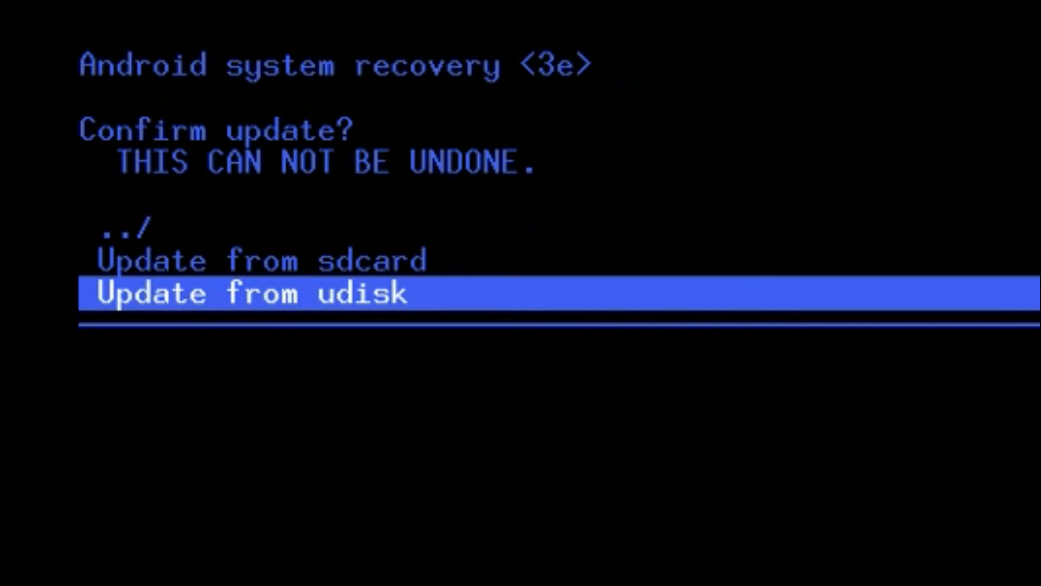
pyautogui.press('Return')
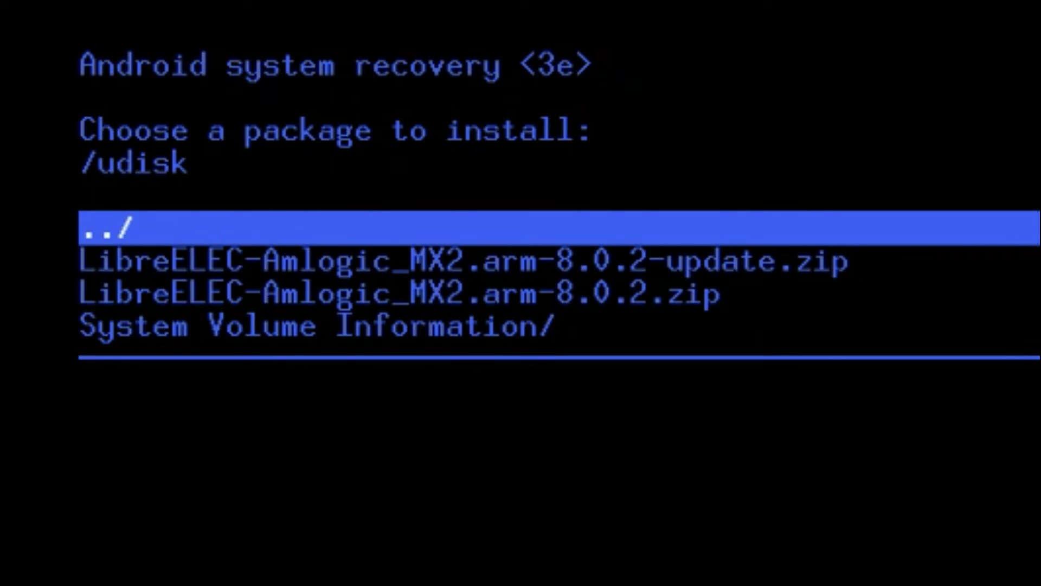
# - Select LibreELEC-Amlogic_MX2.arm-8.0.2-update.zip and start installing it
pyautogui.press('Down')
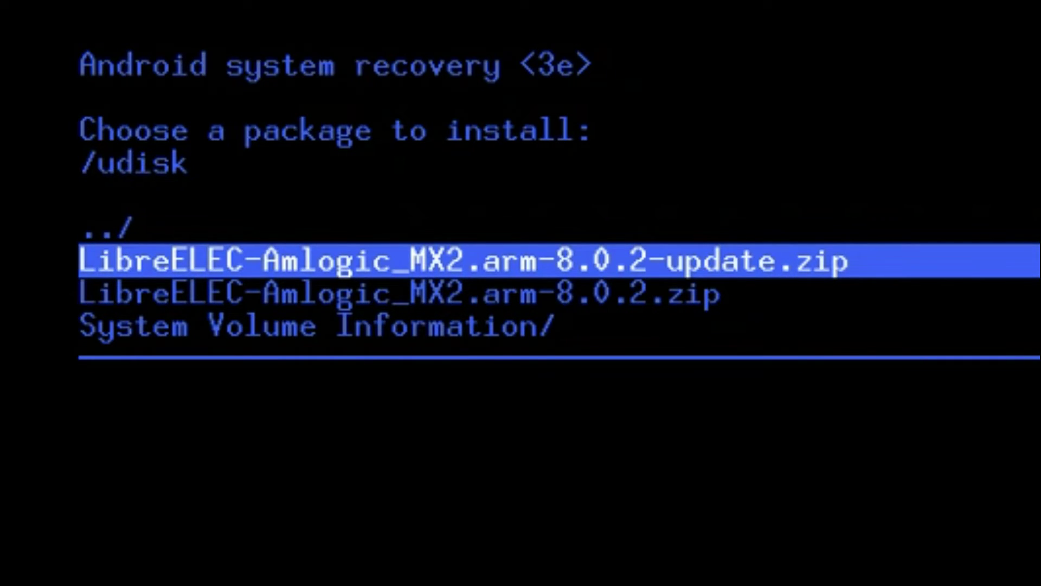
pyautogui.press('Down')
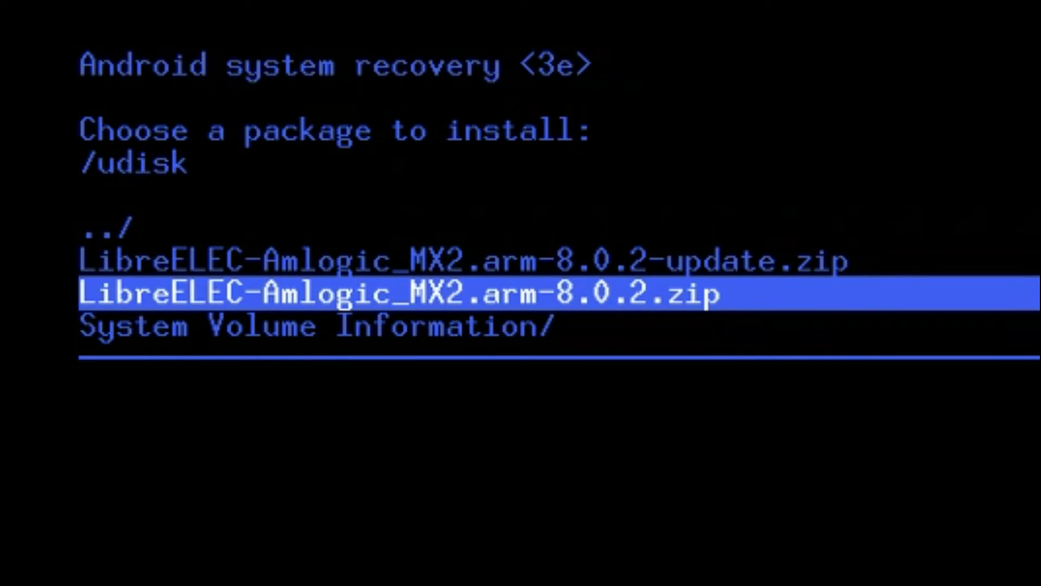
pyautogui.press('Up')
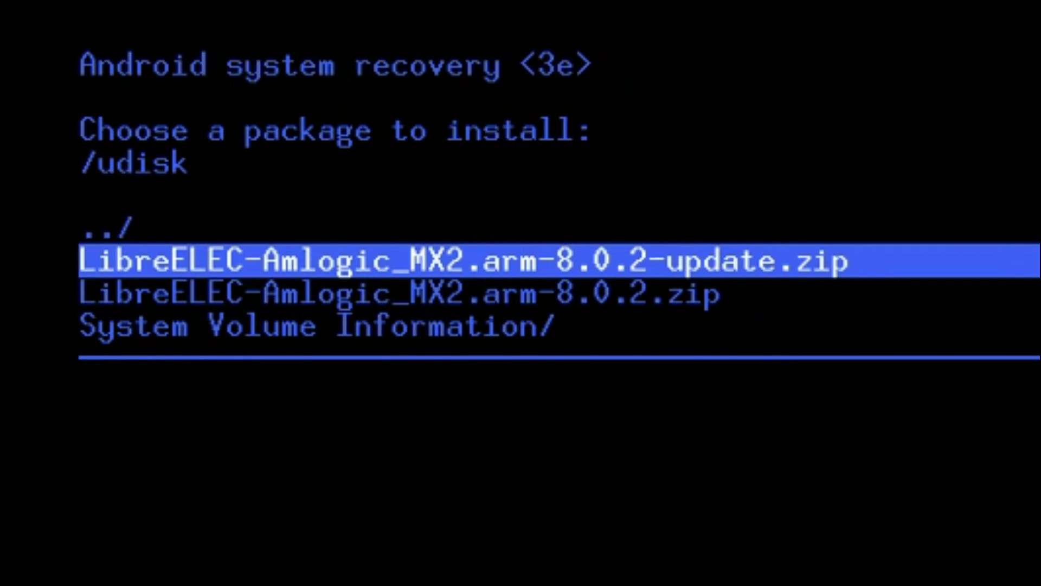
pyautogui.press('Return')
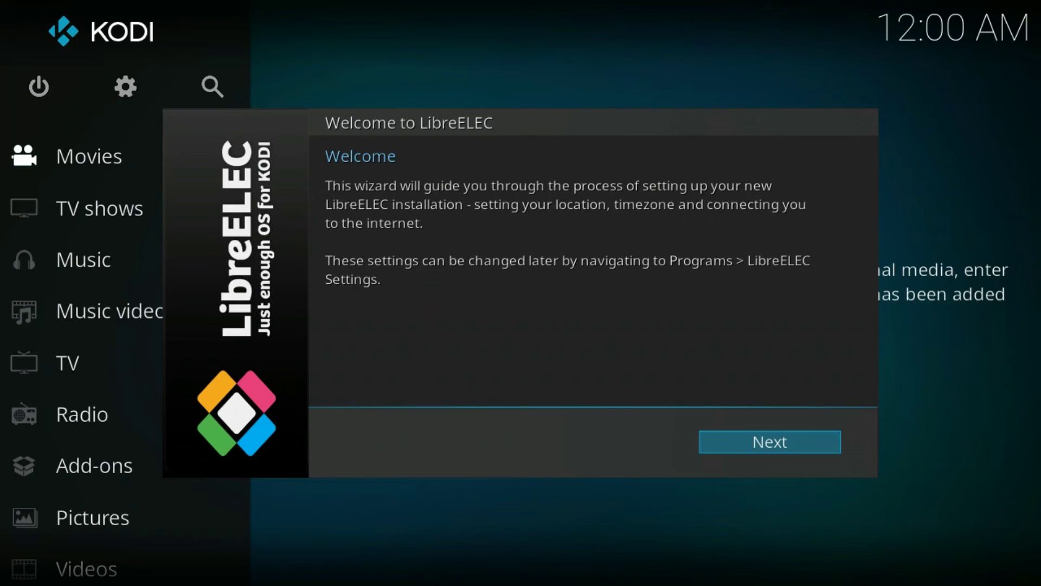
# - Pass the welcome page, keep the LibreELEC hostname, and browse the Wi-Fi network list
pyautogui.press('Return')
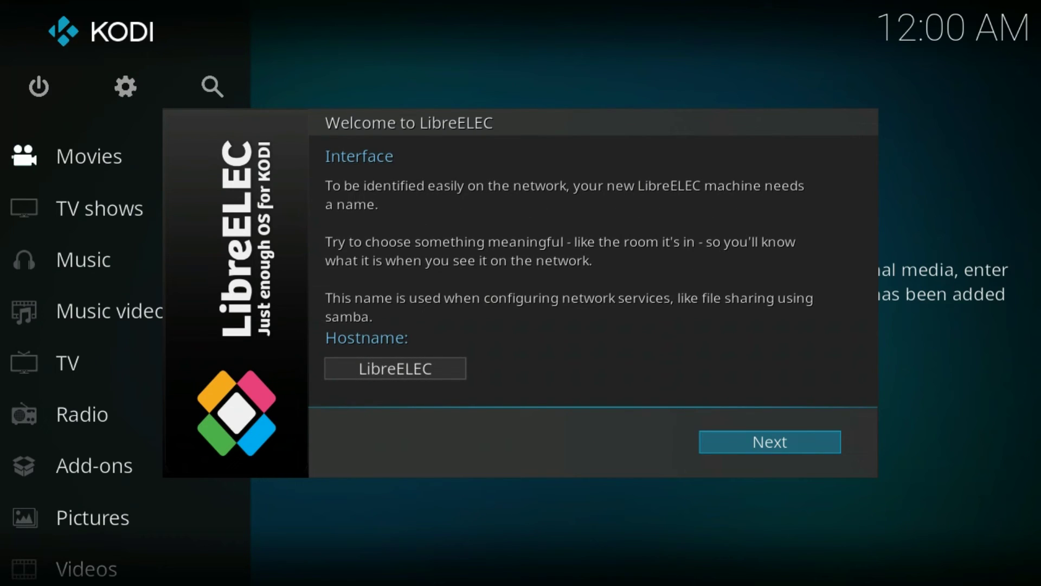
pyautogui.press('Return')
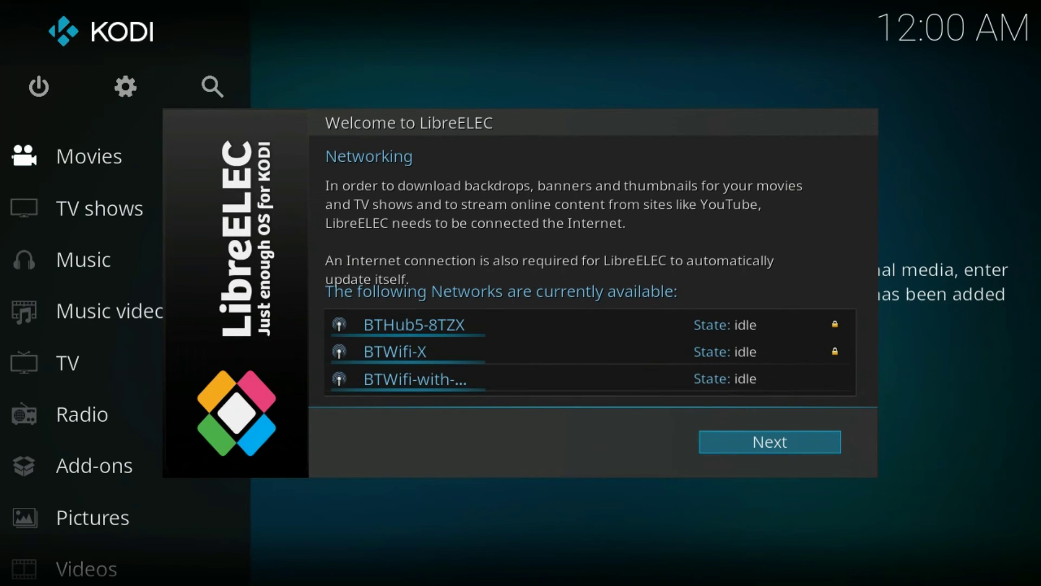
pyautogui.press('Up')
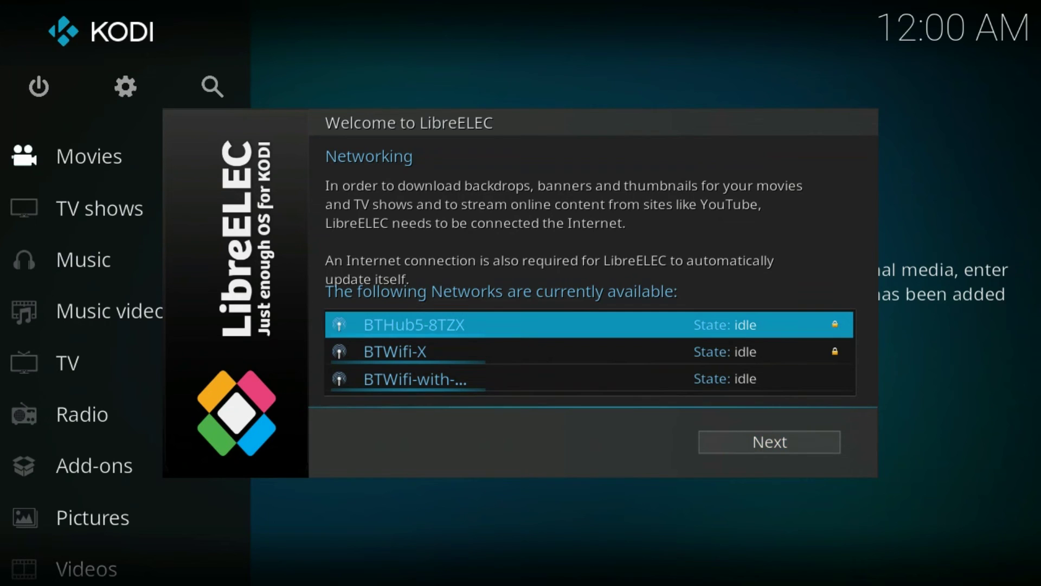
pyautogui.press('Down')
pyautogui.press('Down')
pyautogui.press('Down')
pyautogui.press('Down')
pyautogui.press('Up')
pyautogui.press('Down')
pyautogui.press('Return')
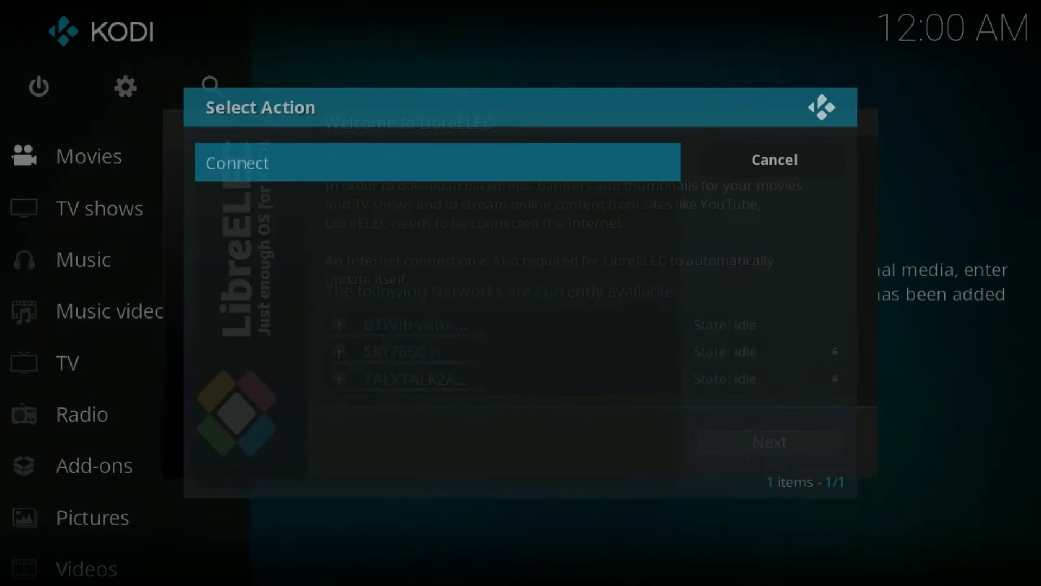
pyautogui.press('Return')
# - Choose Connect on SKY765C1, then cancel the passphrase entry
pyautogui.press('Up')
pyautogui.press('Up')
pyautogui.press('Up')
pyautogui.press('Up')
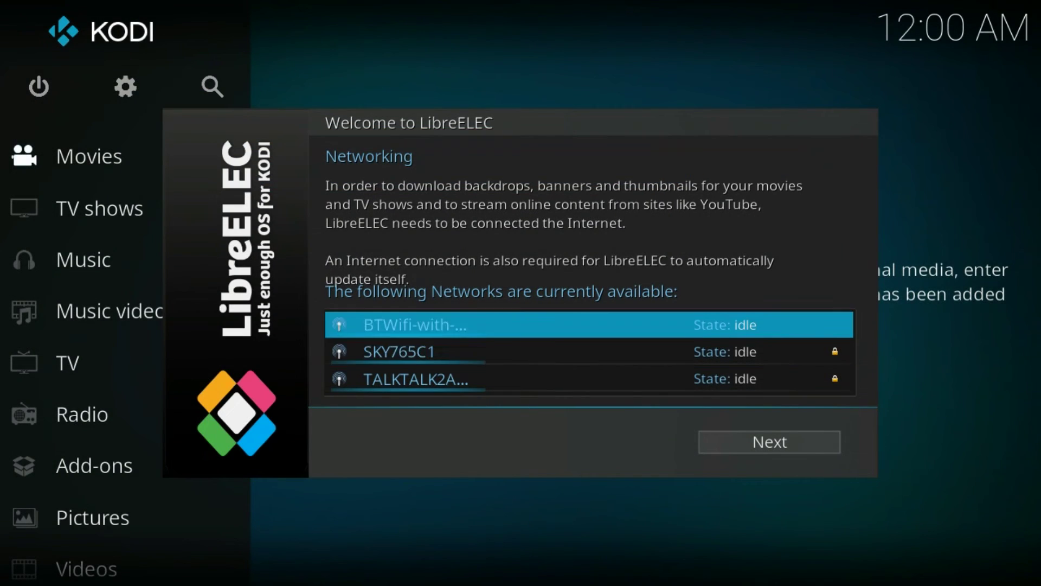
pyautogui.press('Down')
pyautogui.press('Down')
pyautogui.press('Down')
pyautogui.press('Return')
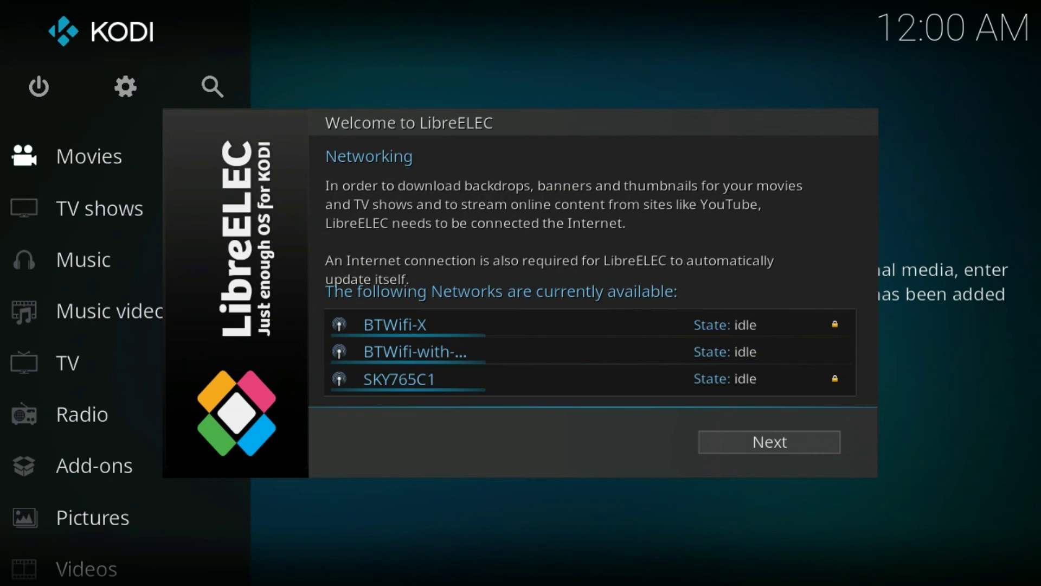
pyautogui.press('Return')
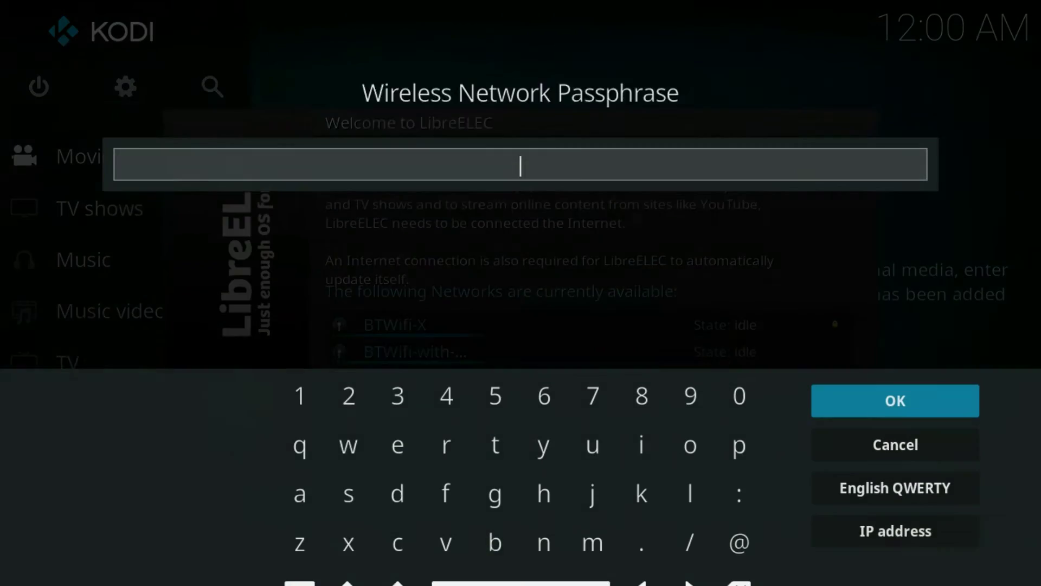
pyautogui.press('Down')
pyautogui.press('Up')
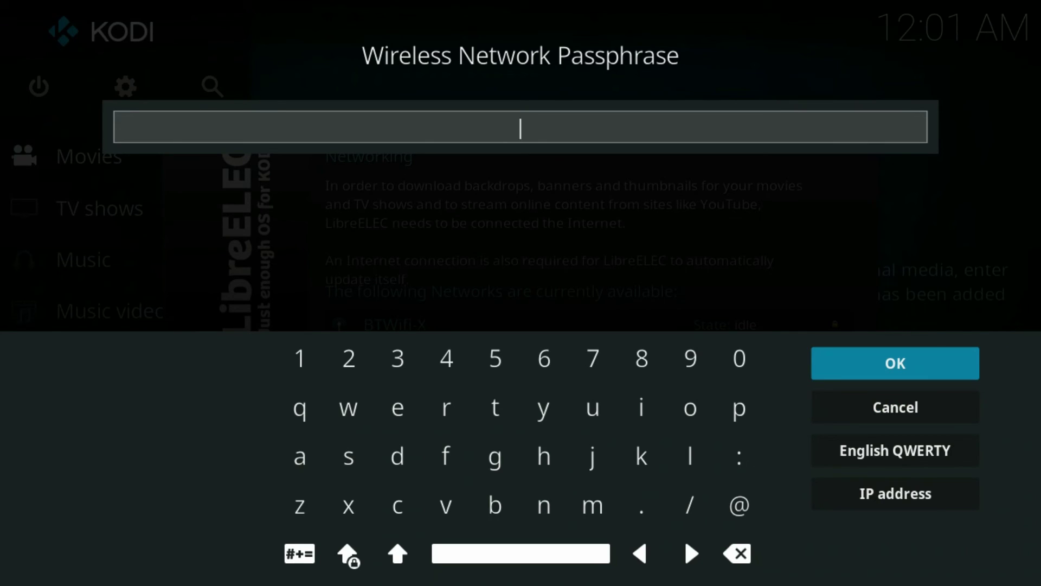
pyautogui.press('Down')
pyautogui.press('Return')
pyautogui.press('Down')
pyautogui.press('Down')
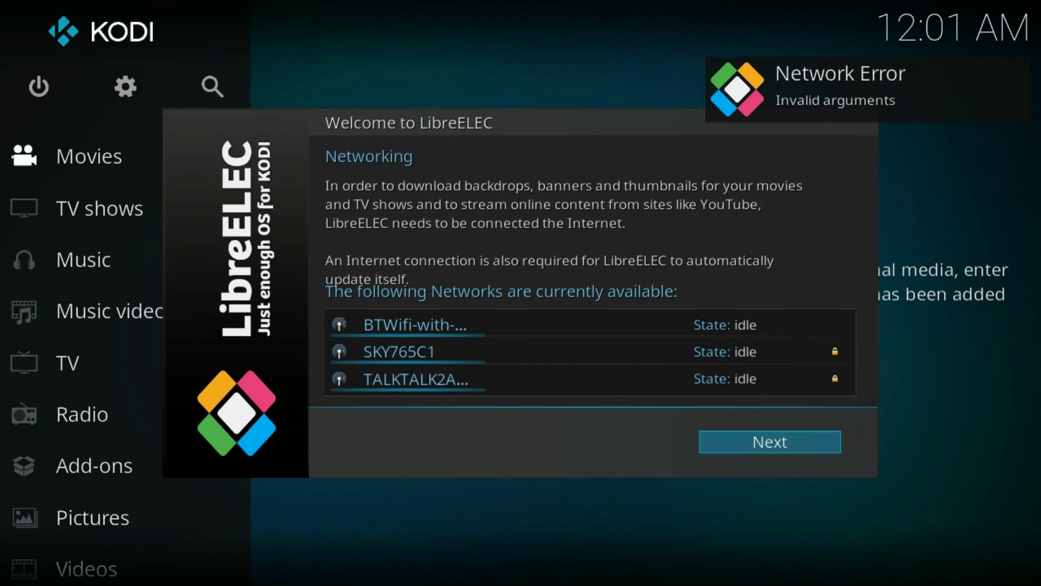
# - Skip Wi-Fi networking, keep SSH disabled and Samba enabled, and complete the LibreELEC wizard
pyautogui.press('Return')
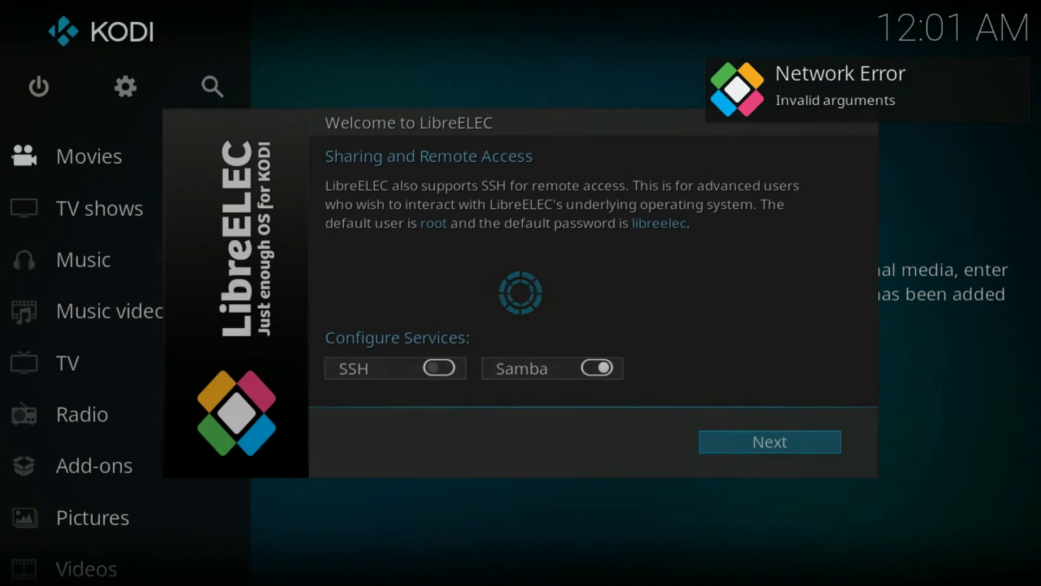
pyautogui.press('Up')
pyautogui.press('Left')
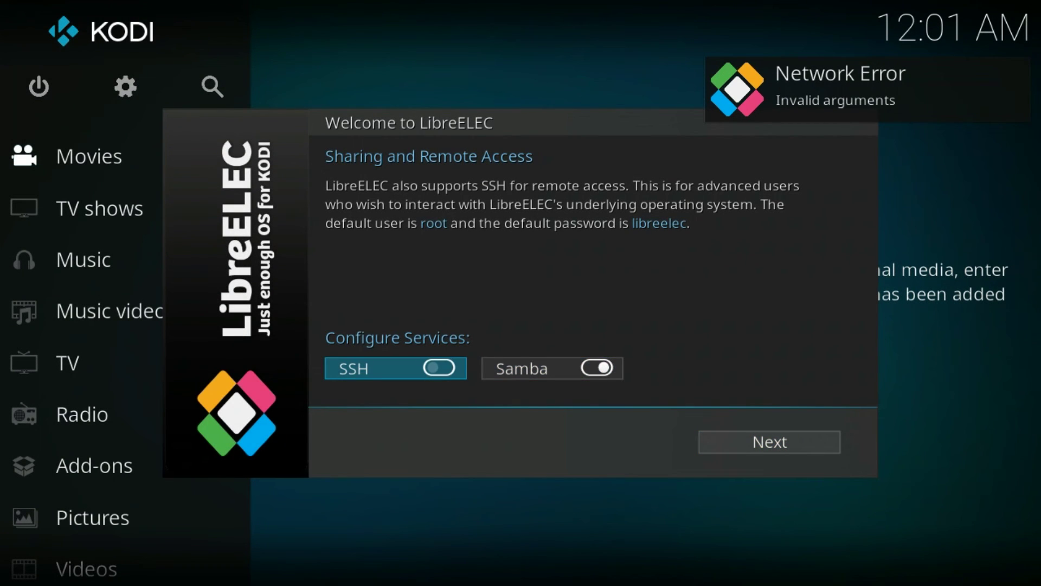
pyautogui.press('Right')
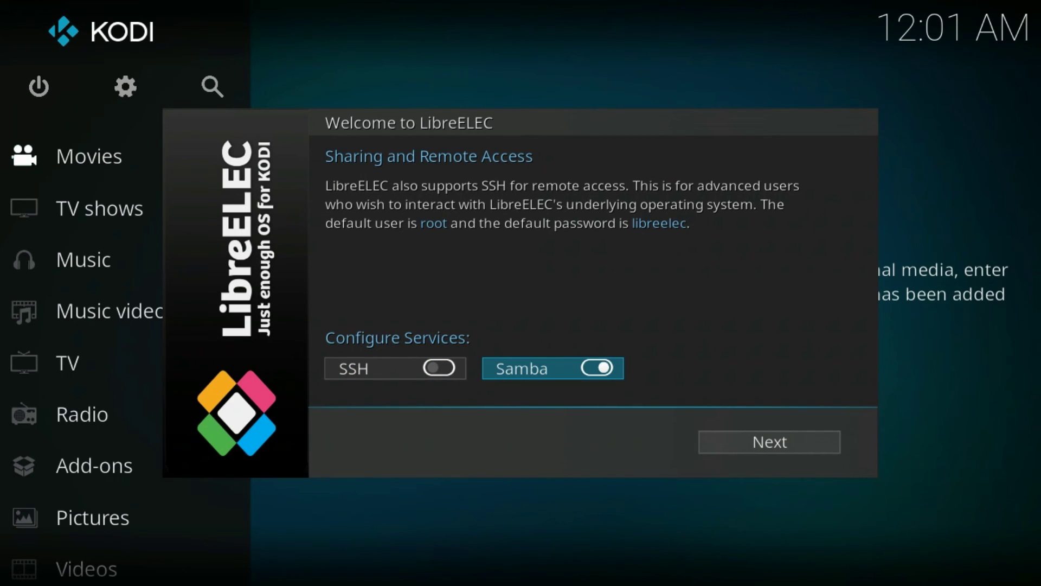
pyautogui.press('Left')
pyautogui.press('Down')
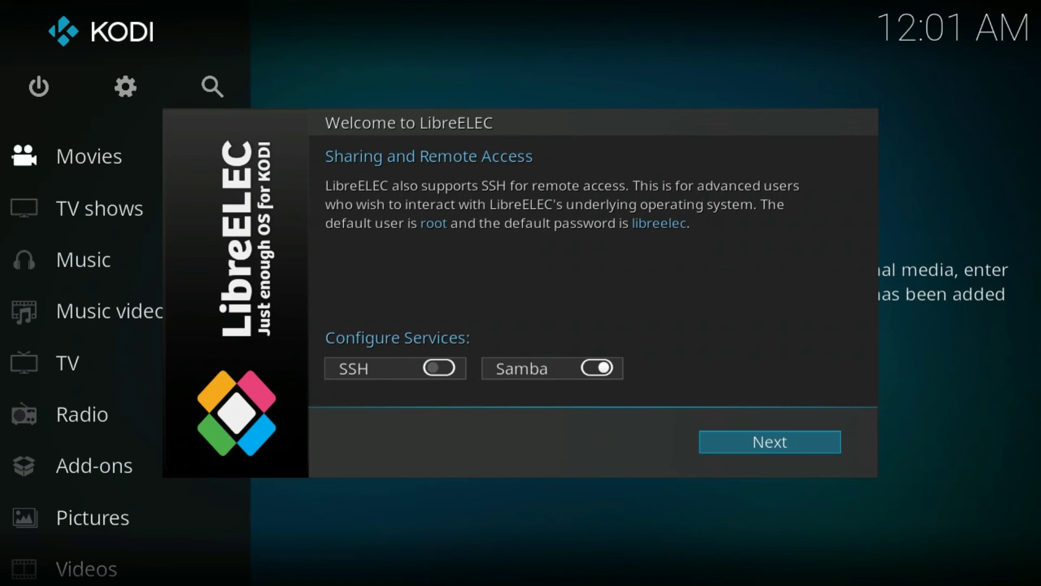
pyautogui.press('Return')
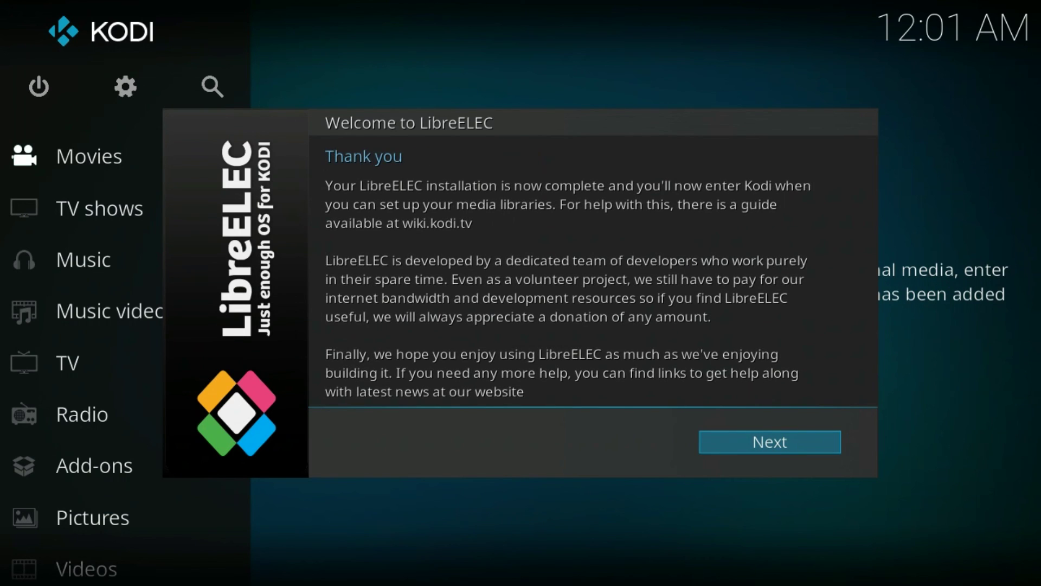
pyautogui.press('Return')
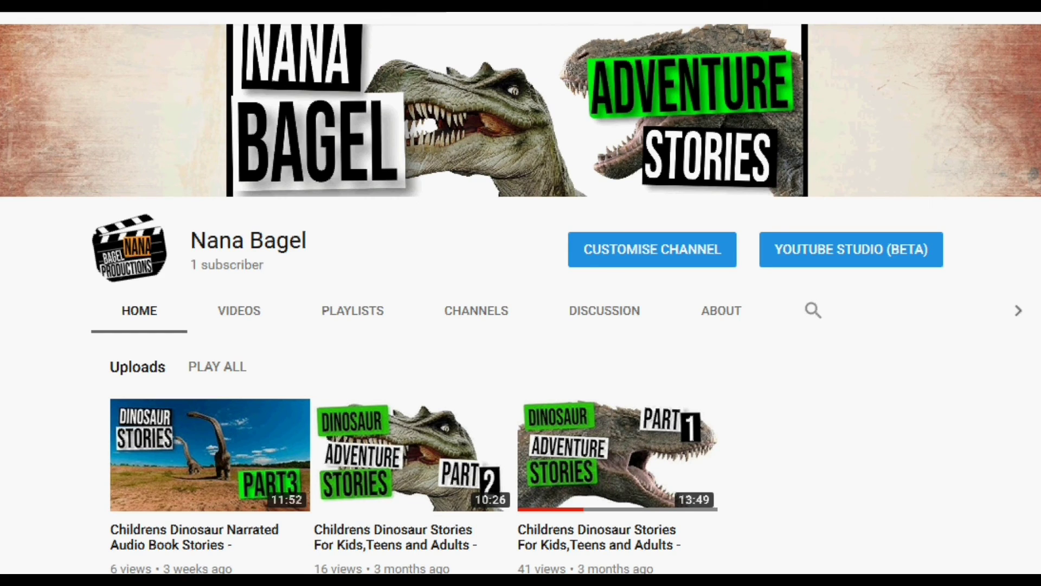
pyautogui.scroll(-2, 521, 298)
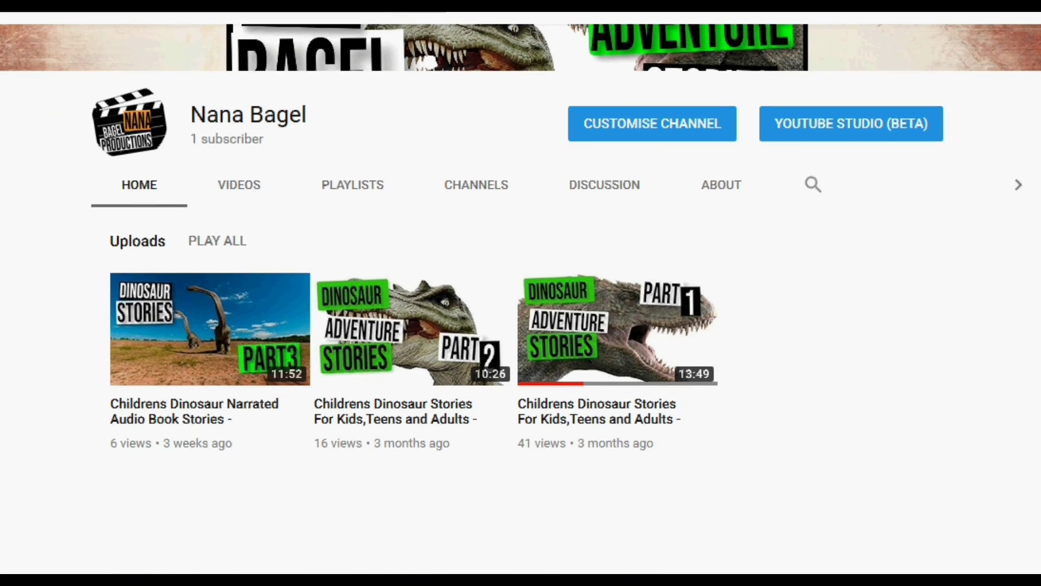
pyautogui.scroll(2, 521, 298)
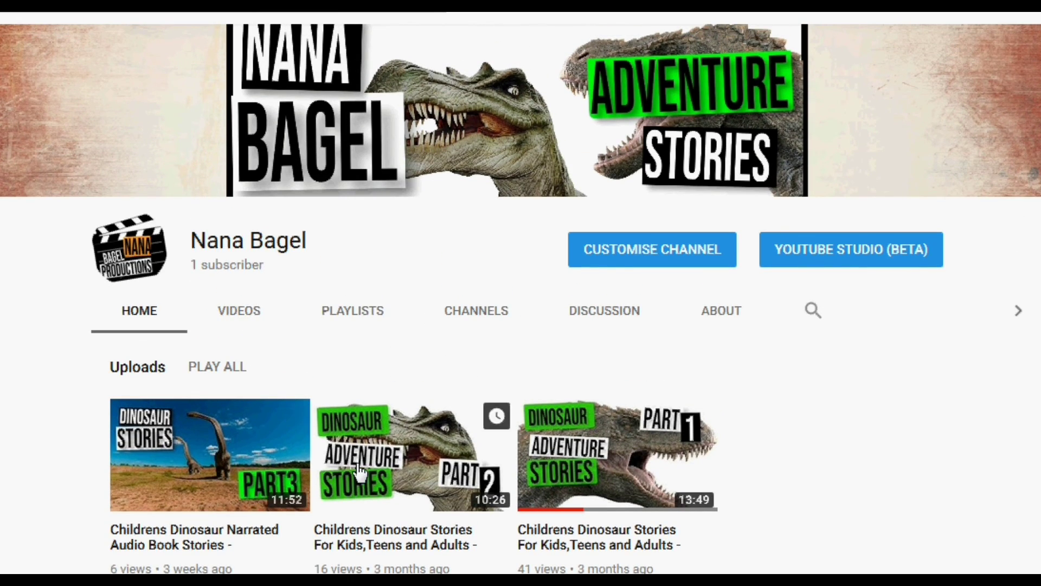
pyautogui.scroll(-1, 1033, 282)
pyautogui.scroll(1, 1026, 282)
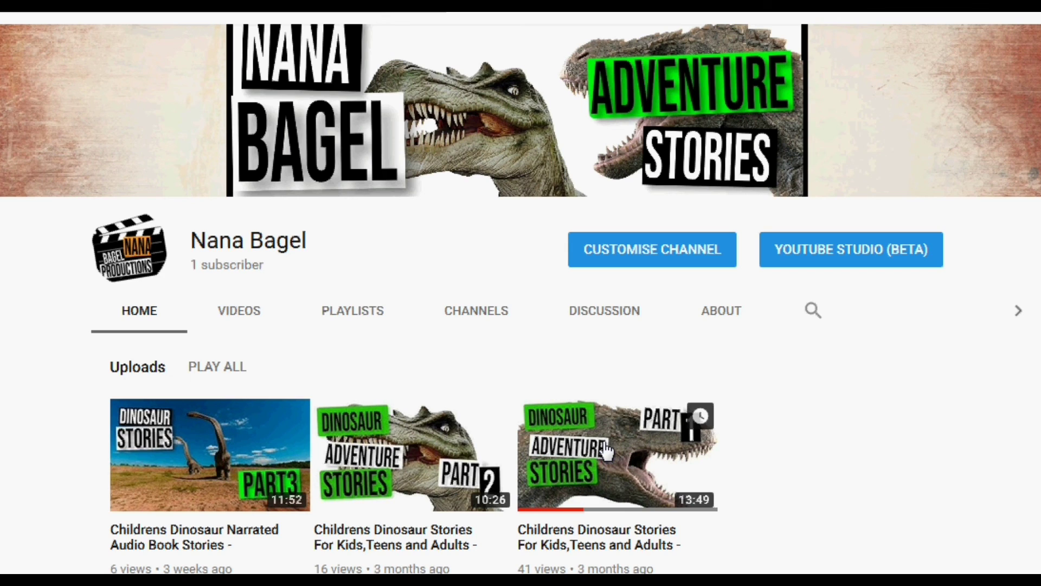
pyautogui.scroll(-1, 521, 298)
pyautogui.scroll(1, 521, 299)
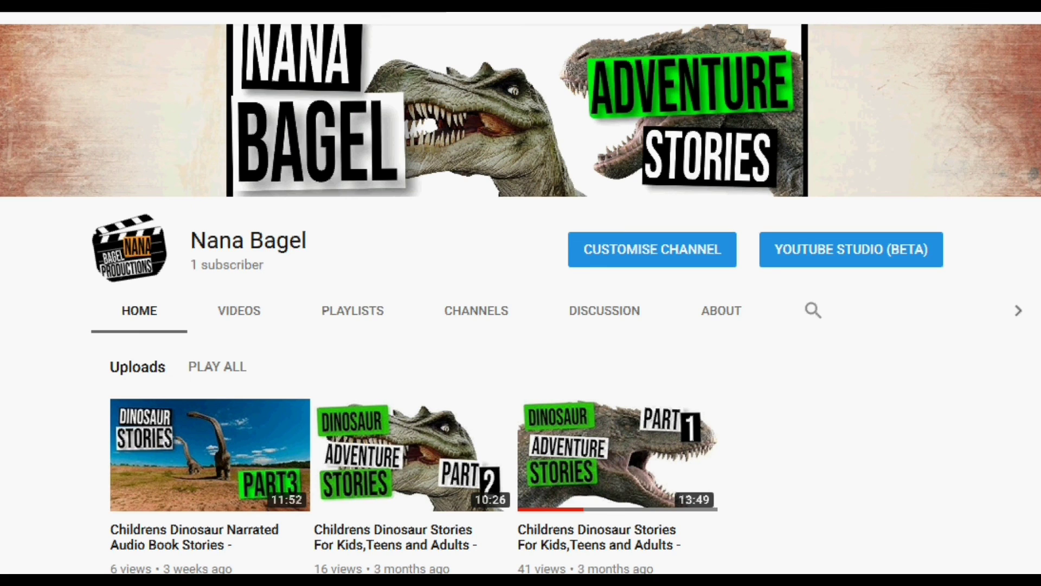
pyautogui.scroll(-2, 520, 298)
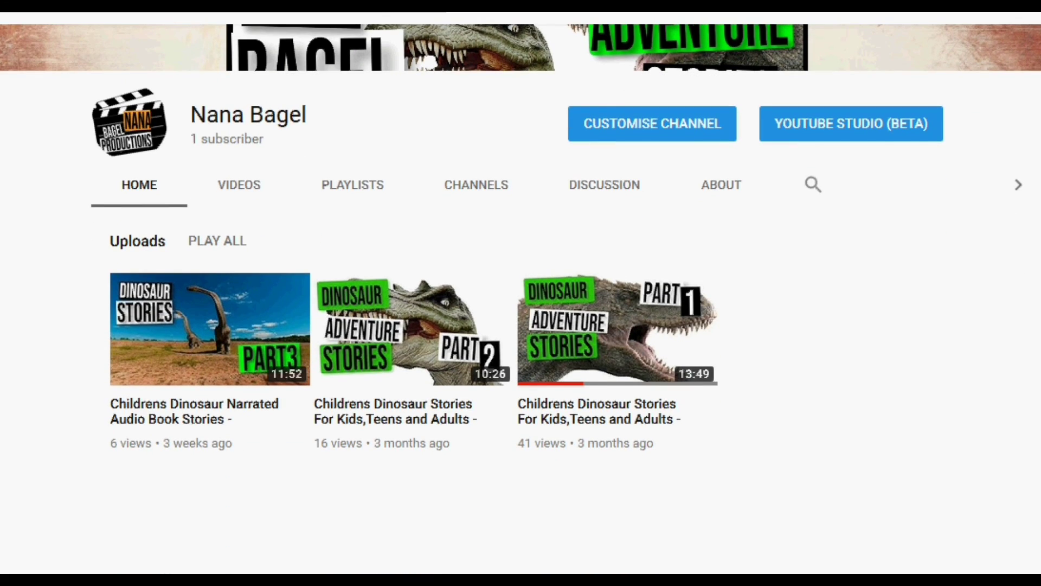
pyautogui.scroll(2, 521, 299)
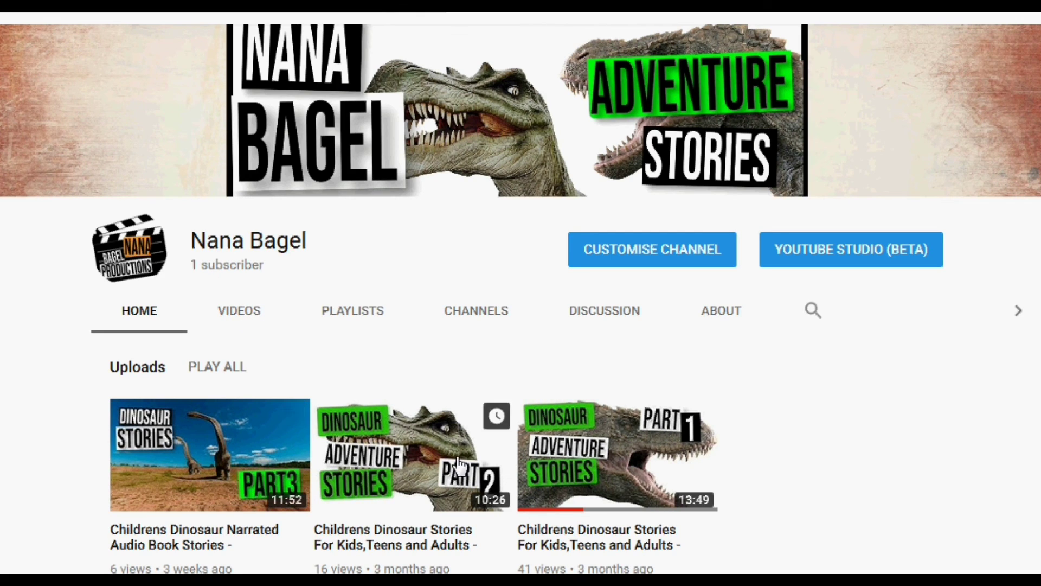
pyautogui.scroll(-1, 1030, 279)
pyautogui.scroll(1, 1030, 279)
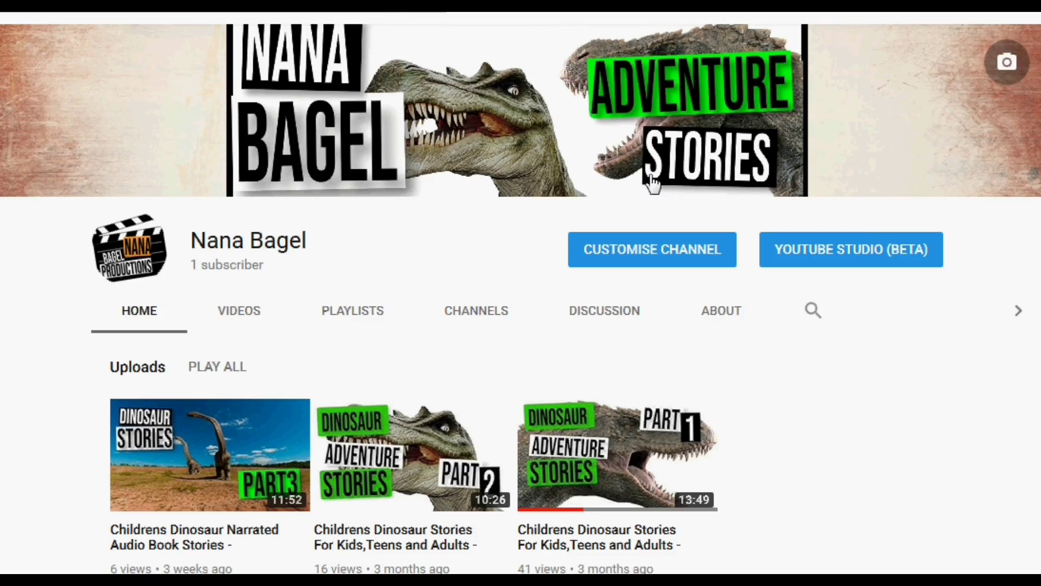